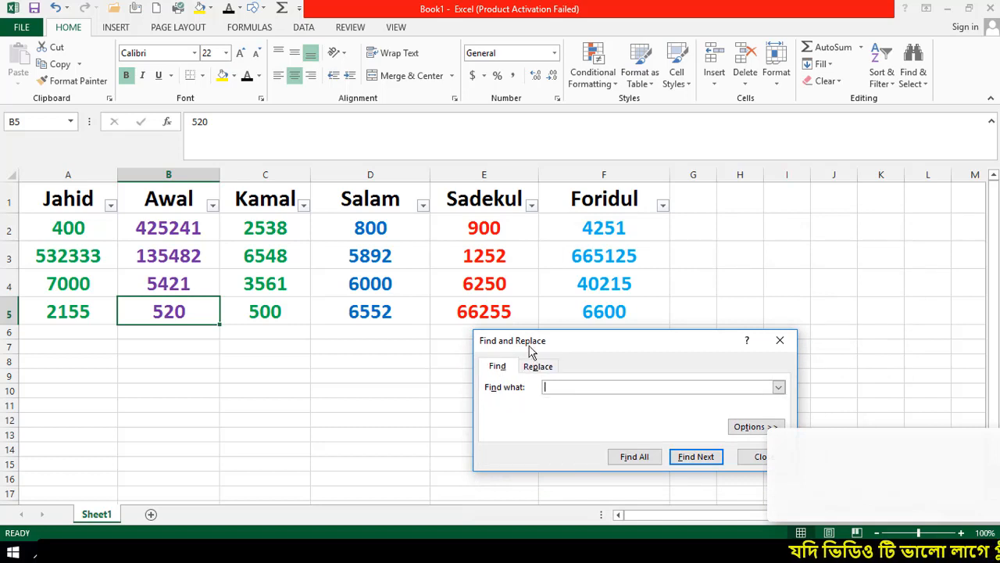
Move the Find and Replace window aside and highlight the data range A2:F5 and header cell B1 (Awal)
drag(581, 341, 533, 365)
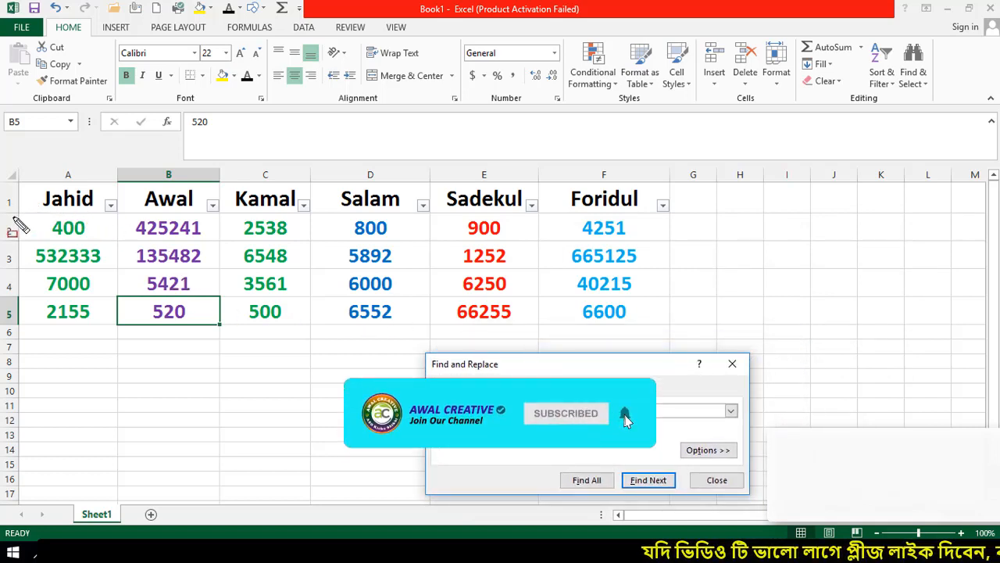
mouse_move(20, 211)
mouse_down()
mouse_move(217, 300)
mouse_move(672, 333)
mouse_up()
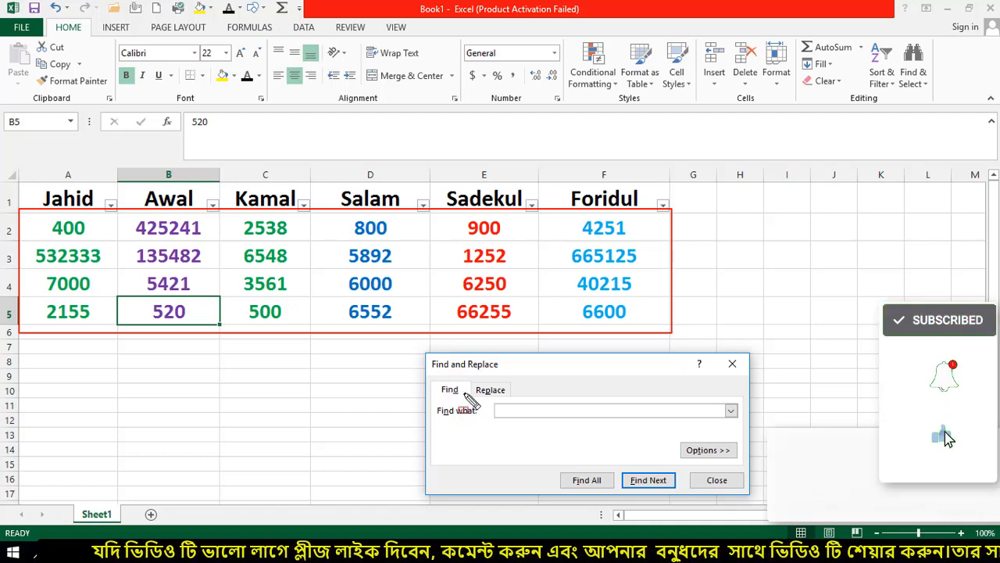
key(Escape)
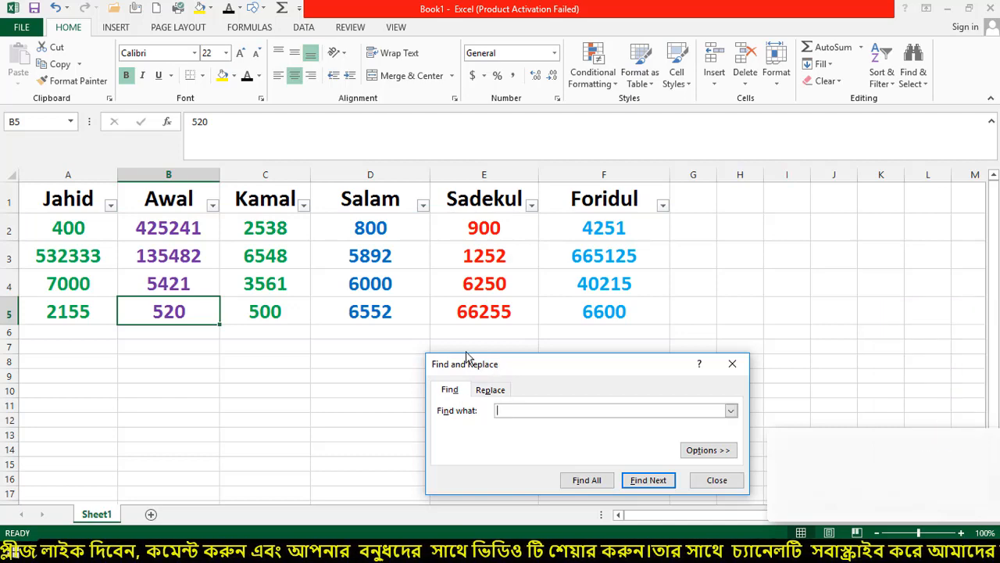
key(ctrl+shift+d)
mouse_move(118, 185)
mouse_down()
mouse_move(182, 212)
mouse_move(217, 212)
mouse_up()
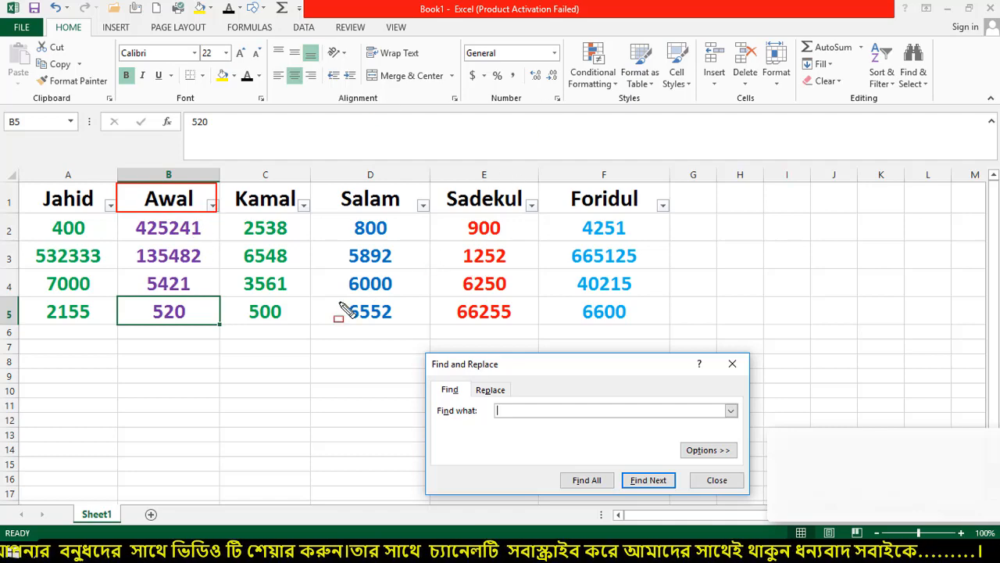
key(Escape)
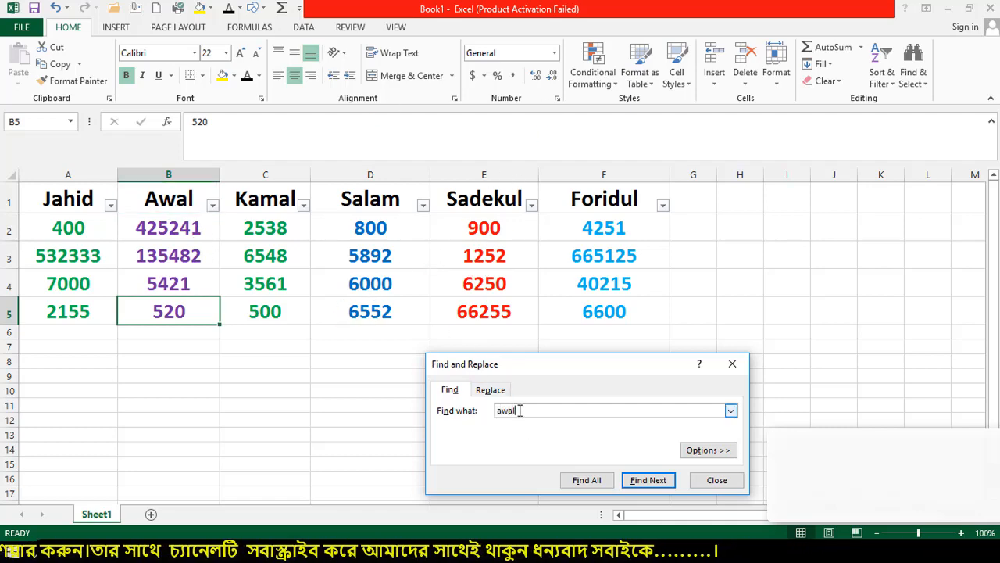
Find all cells containing awal and point out the result's Book and Sheet1 columns
click(587, 483)
drag(566, 364, 583, 179)
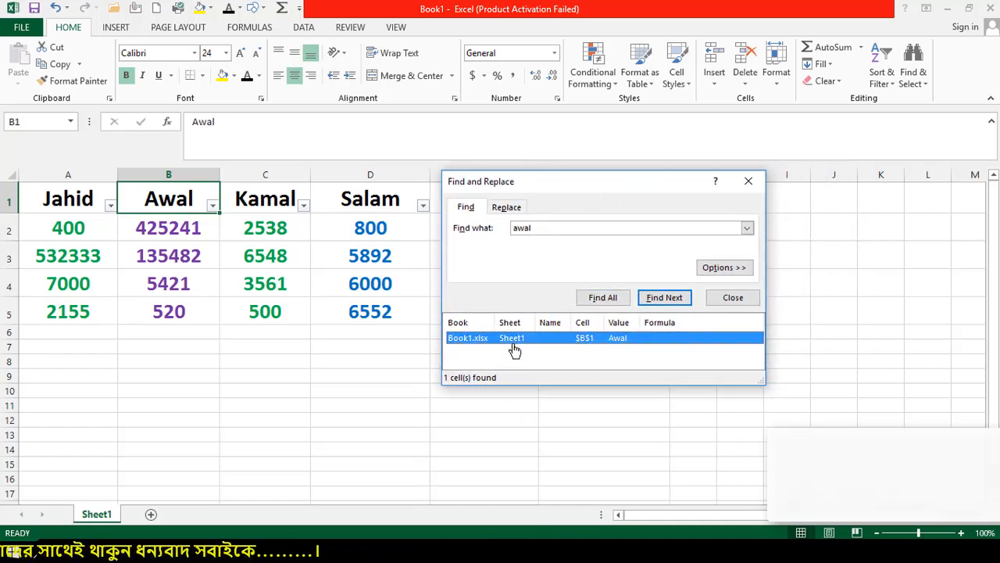
key(ctrl+alt+d)
mouse_move(440, 313)
mouse_down()
mouse_move(488, 335)
mouse_move(714, 330)
mouse_up()
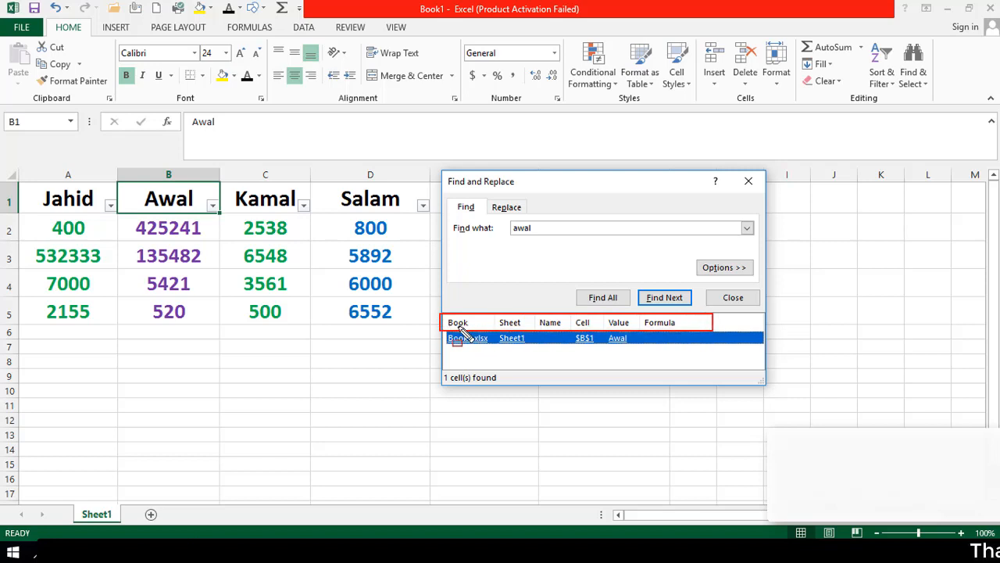
drag(493, 315, 530, 349)
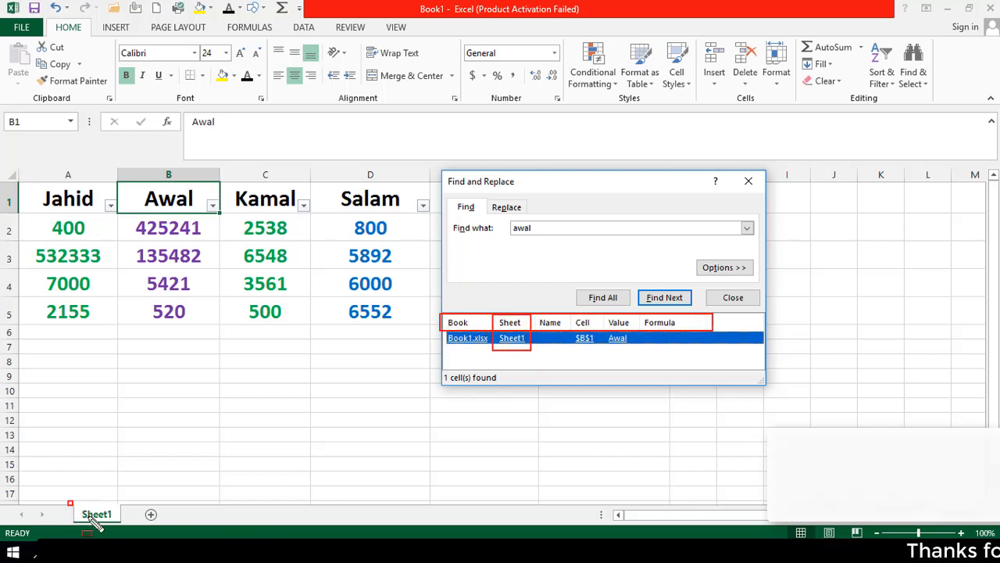
drag(90, 517, 124, 538)
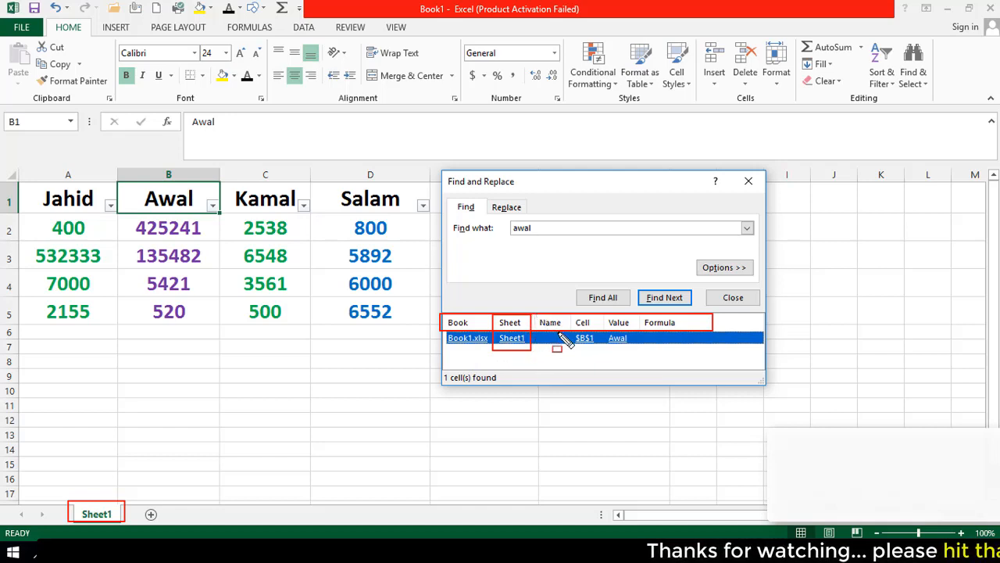
Match the result's $B$1 reference and Awal value to header cell B1 on the sheet
drag(569, 313, 595, 353)
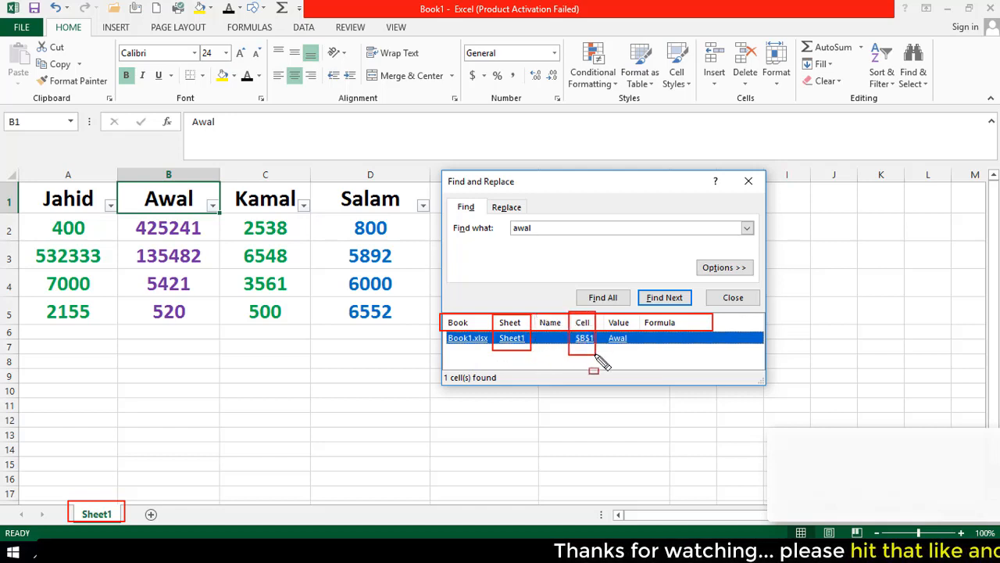
drag(117, 169, 223, 185)
mouse_move(1, 183)
mouse_down()
mouse_move(44, 209)
mouse_move(223, 213)
mouse_up()
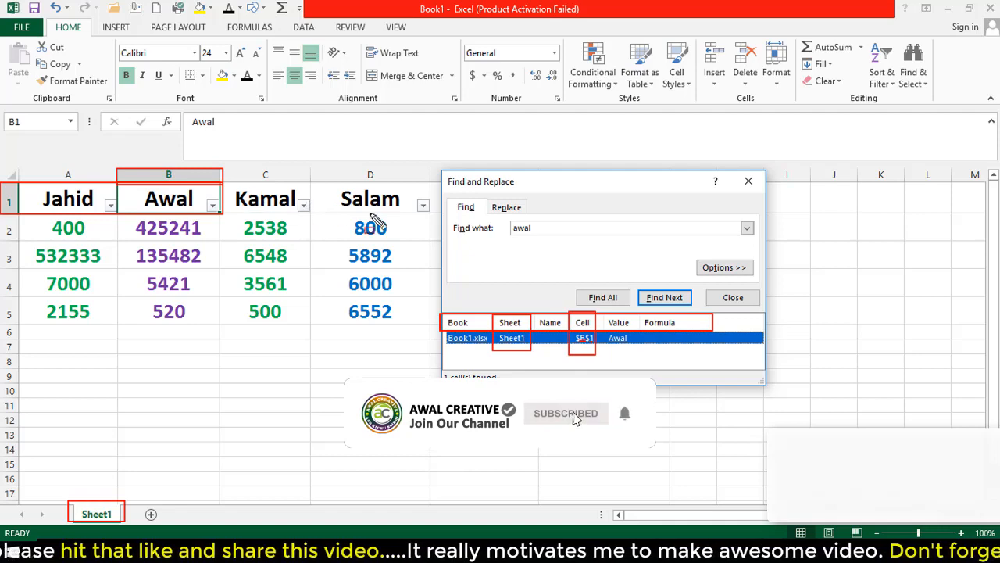
drag(603, 313, 630, 354)
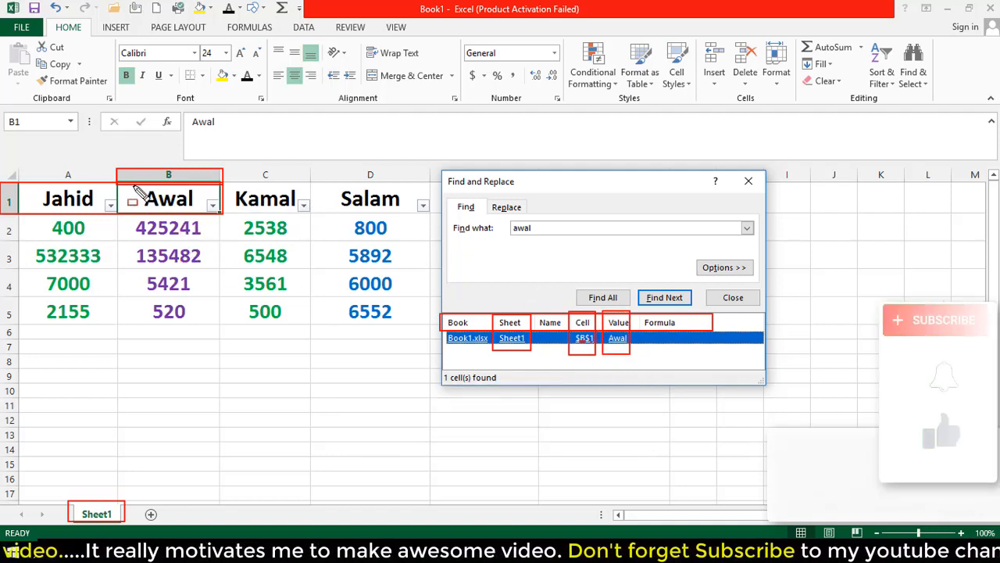
mouse_move(118, 188)
mouse_down()
mouse_move(197, 222)
mouse_move(223, 214)
mouse_up()
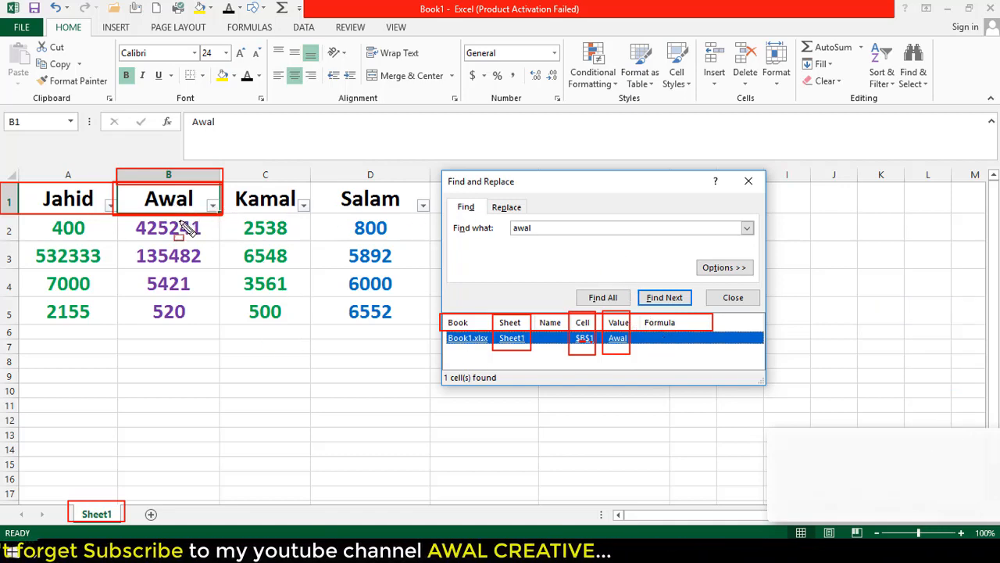
key(Escape)
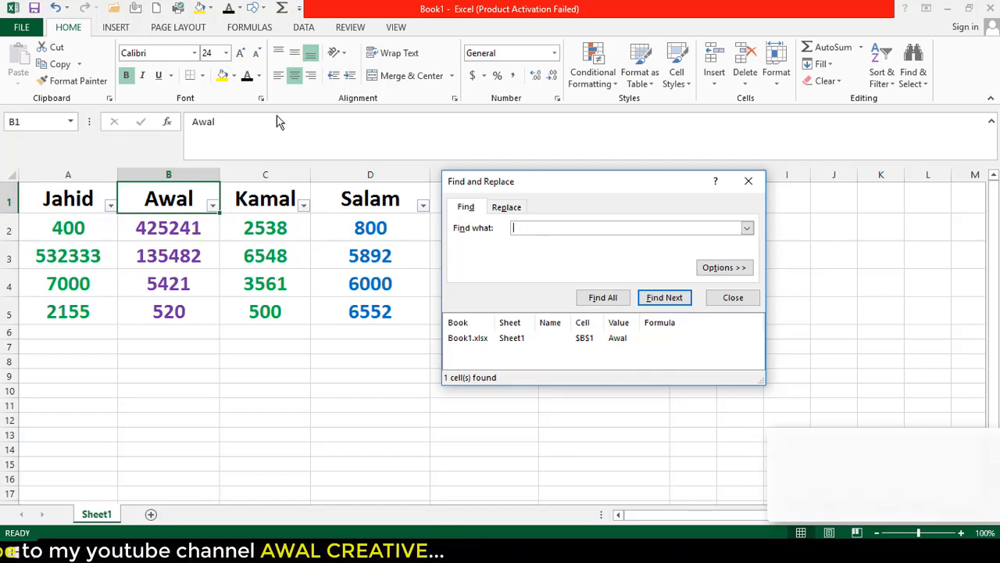
Find all cells containing 800 and select the single match, $D$2
drag(564, 191, 637, 216)
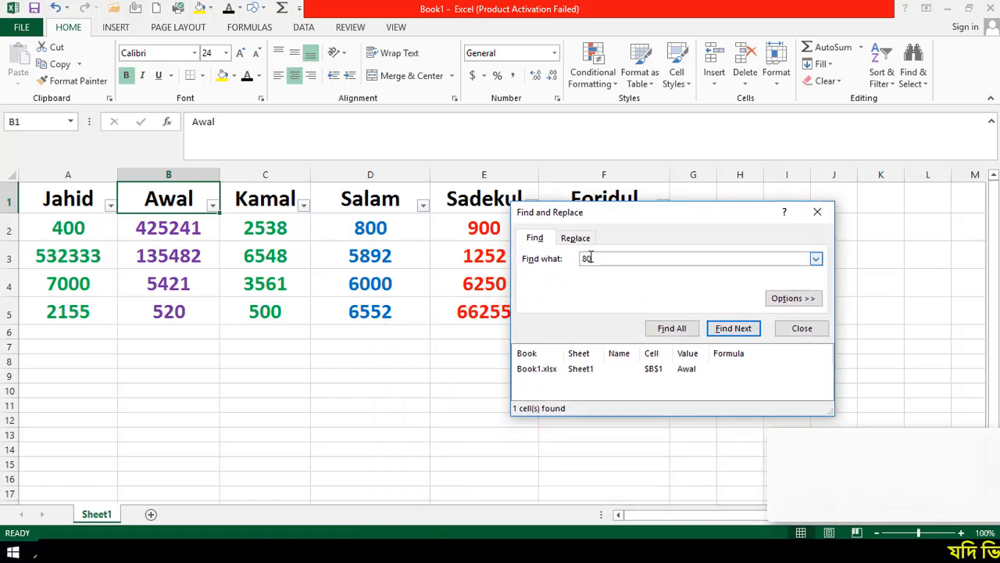
click(678, 336)
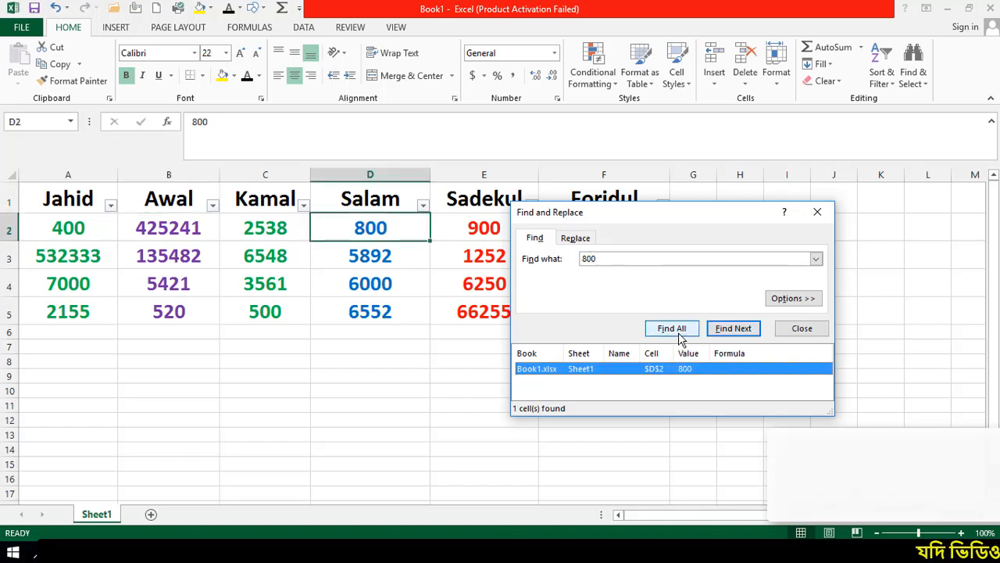
drag(633, 217, 495, 390)
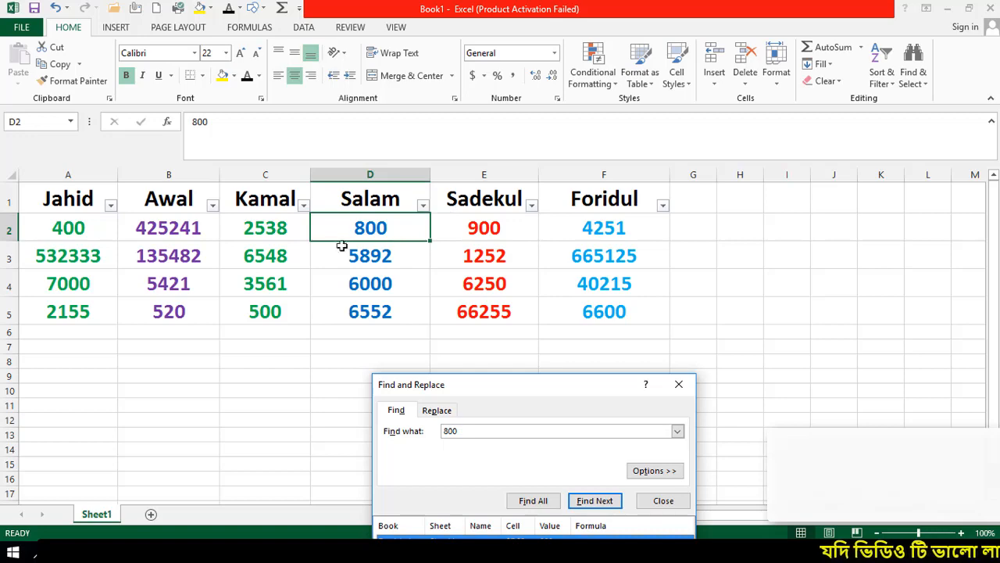
drag(517, 385, 703, 143)
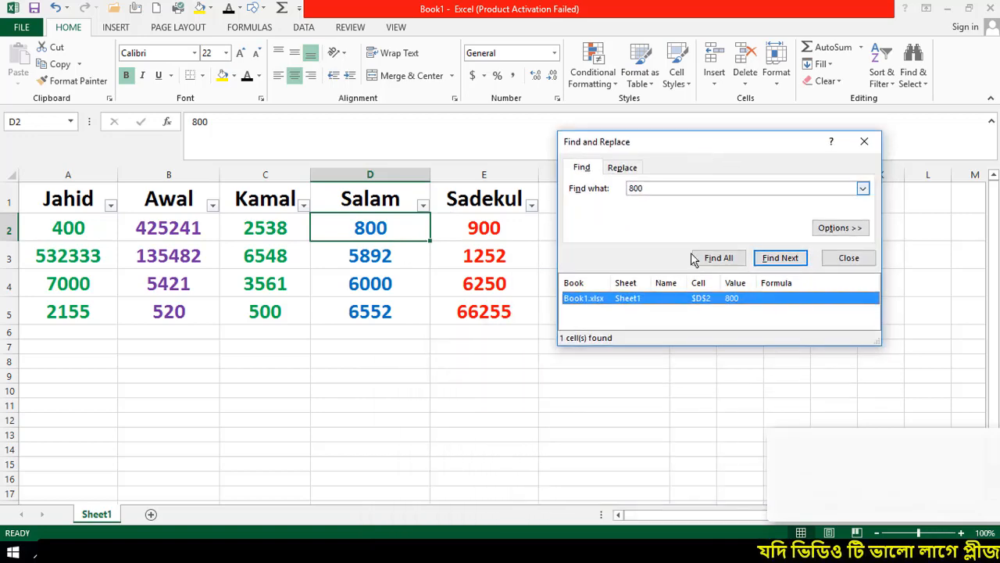
click(699, 301)
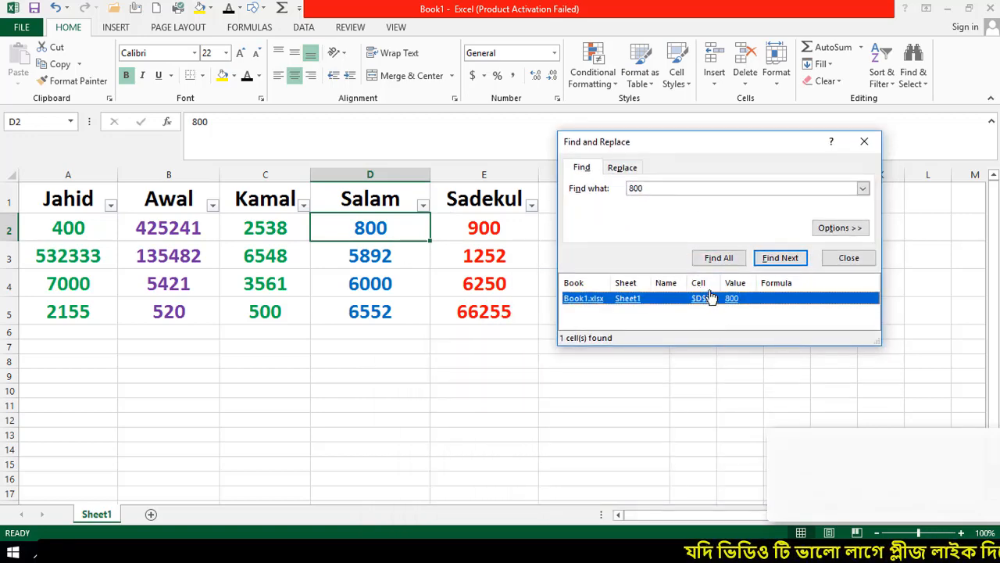
Highlight the $D$2 match and its value 800 in column D, then uncover the Foridul column
key(ctrl+shift+d)
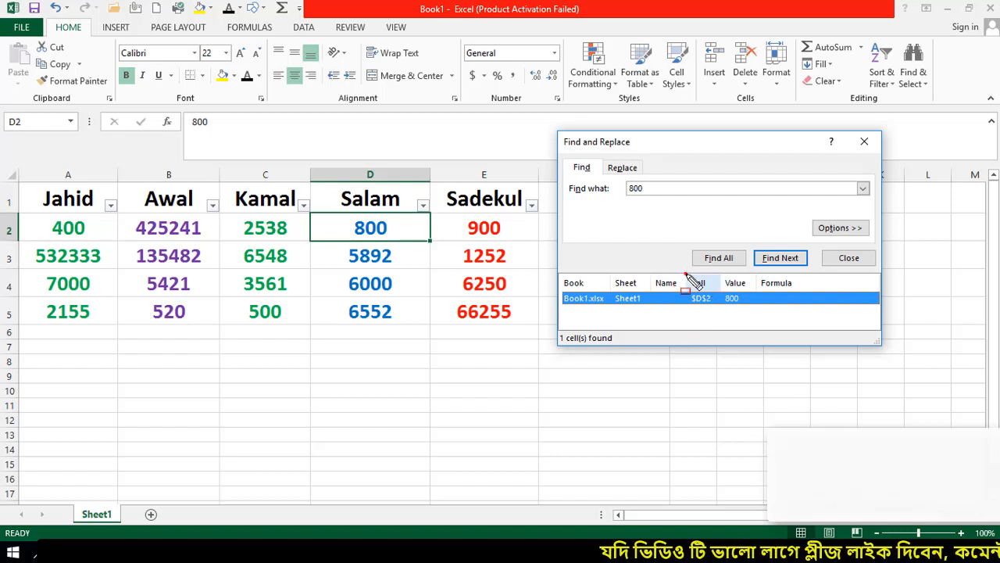
mouse_move(686, 274)
mouse_down()
mouse_move(713, 322)
mouse_move(726, 319)
mouse_up()
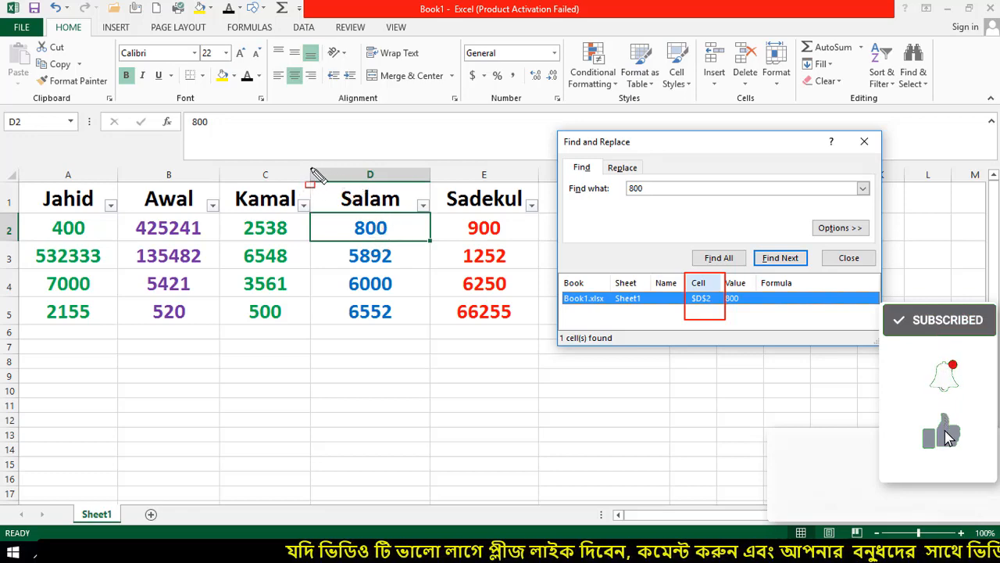
mouse_move(311, 168)
mouse_down()
mouse_move(437, 188)
mouse_move(429, 181)
mouse_up()
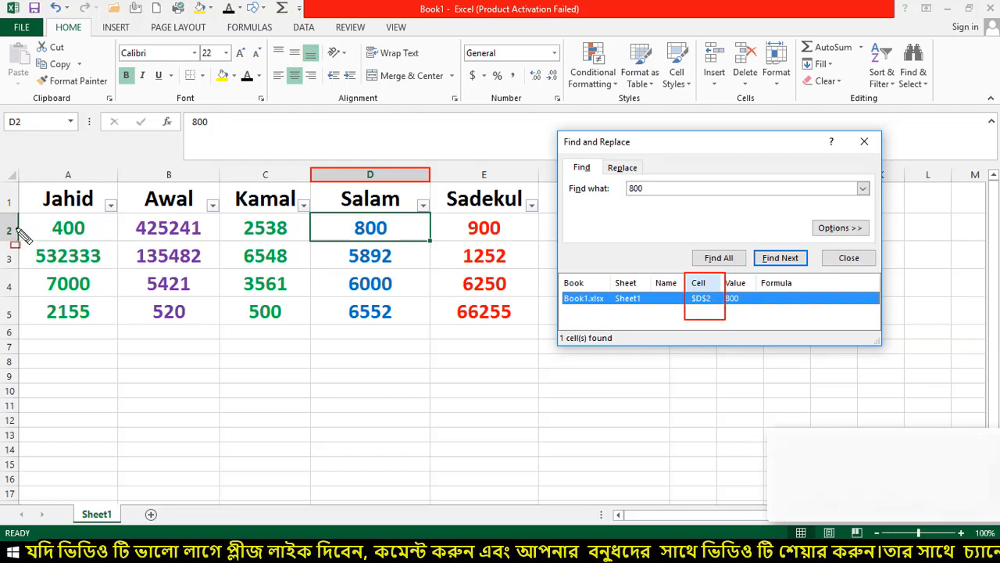
mouse_move(2, 211)
mouse_down()
mouse_move(43, 227)
mouse_move(434, 245)
mouse_up()
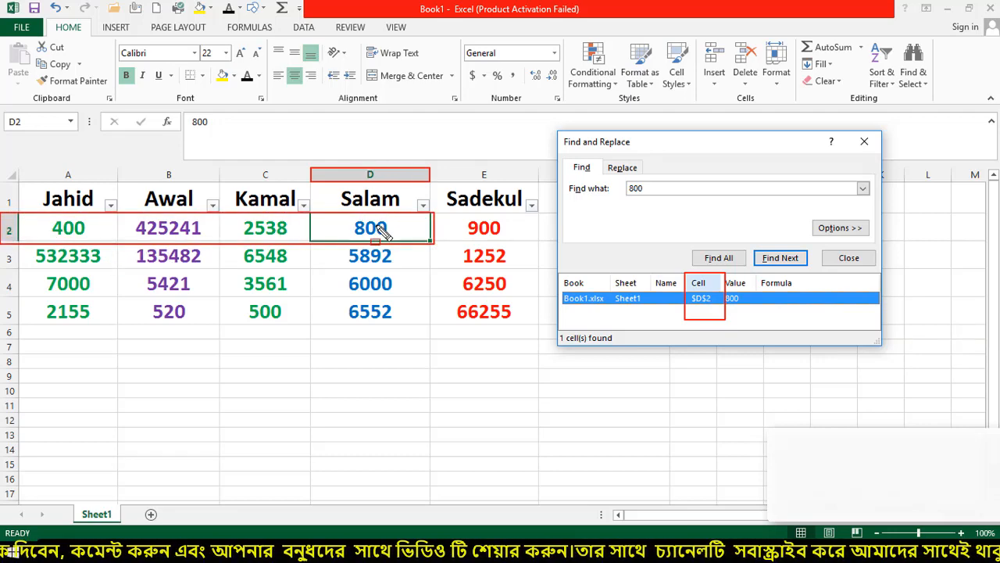
drag(725, 271, 755, 319)
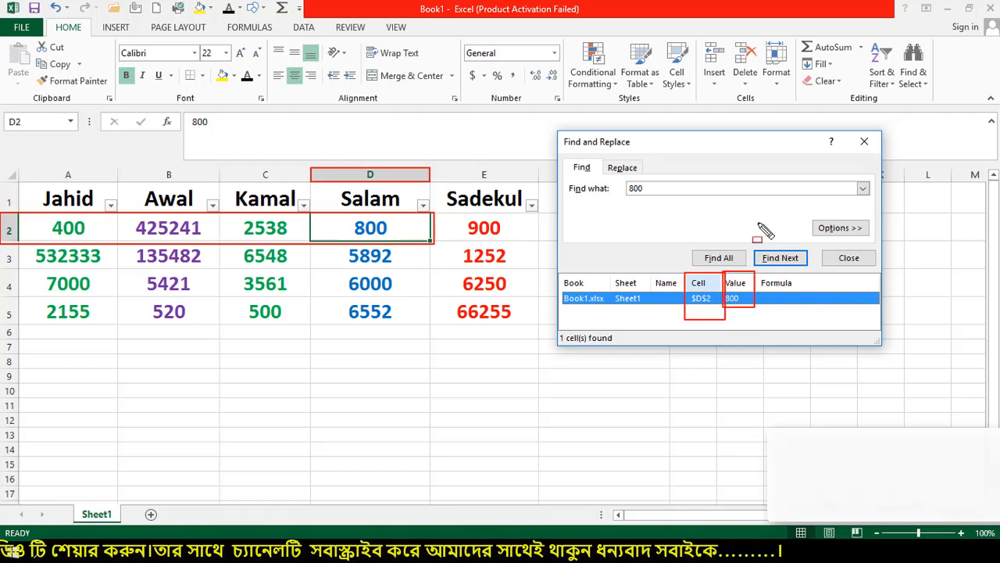
key(Escape)
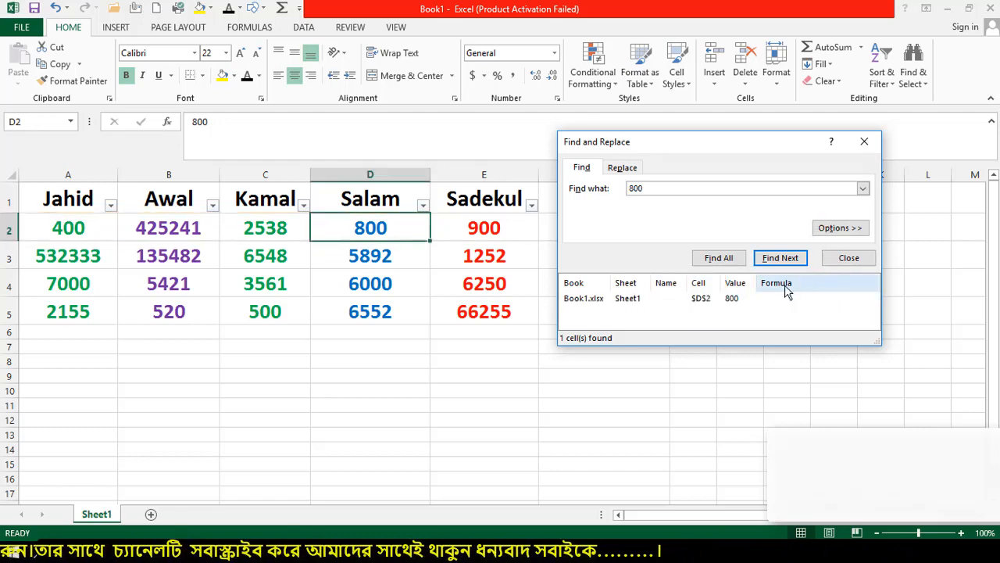
drag(700, 145, 815, 186)
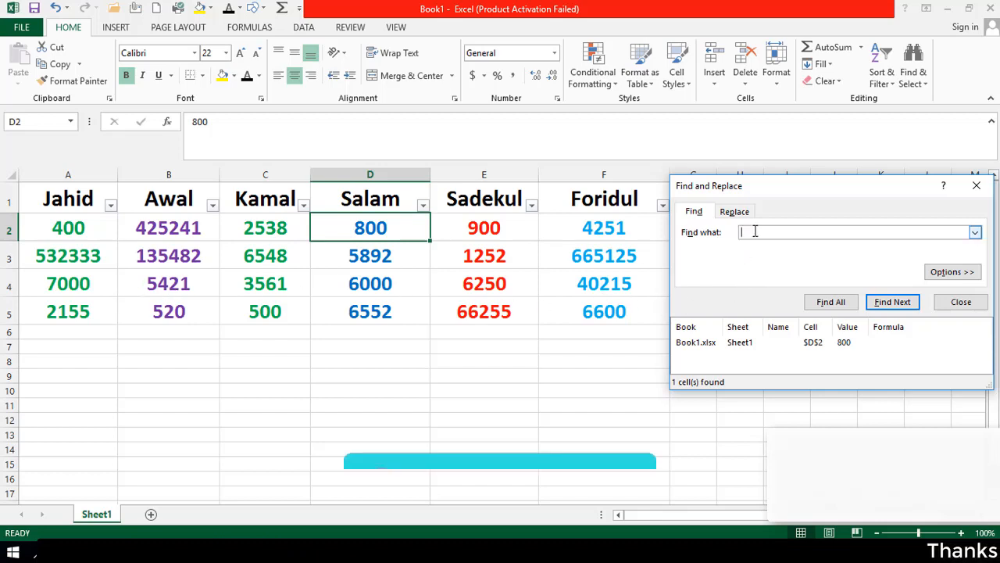
Find all cells containing 0 and enlarge the results list to show all 10 matches
text(0)
click(821, 307)
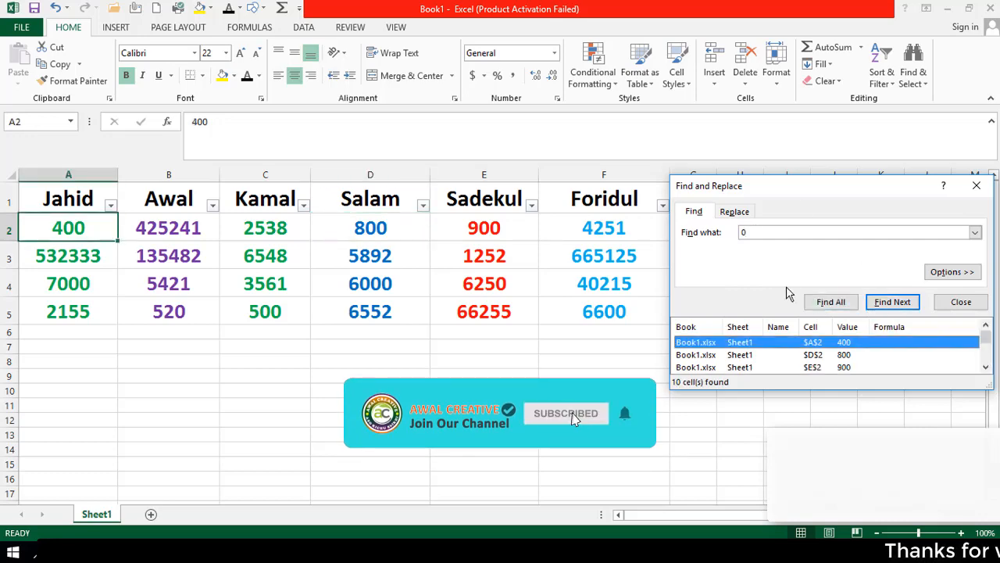
drag(783, 188, 530, 198)
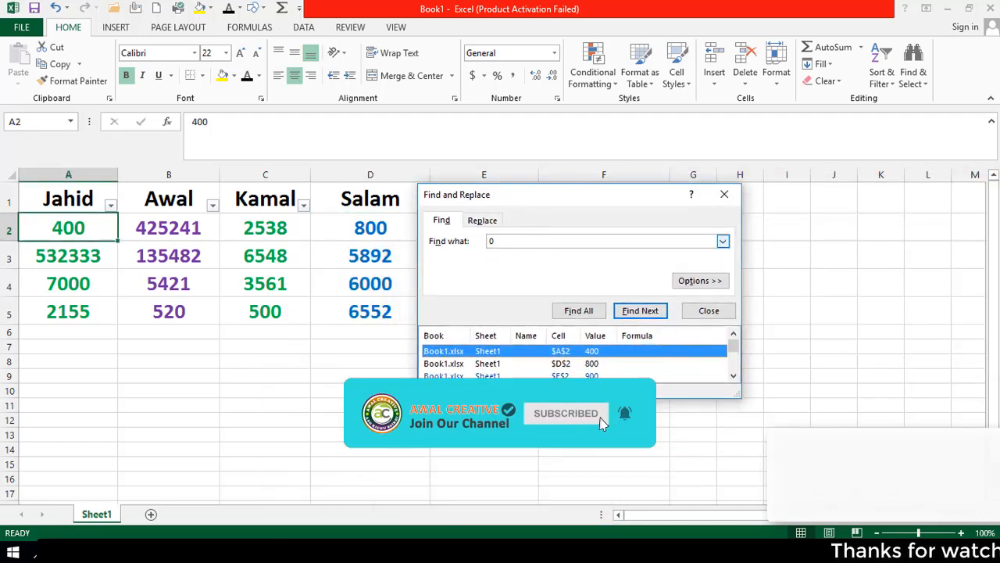
drag(618, 199, 660, 112)
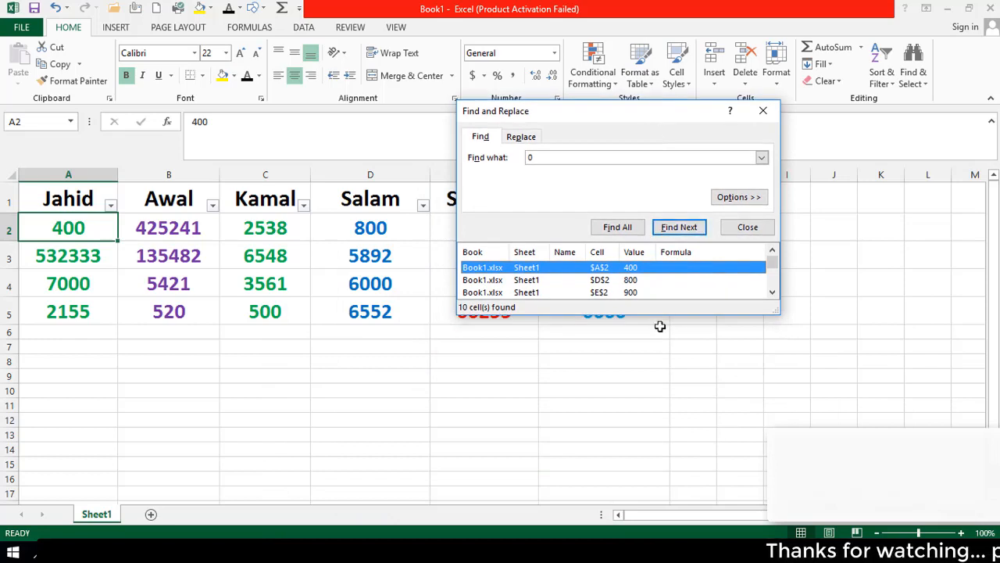
drag(660, 316, 667, 508)
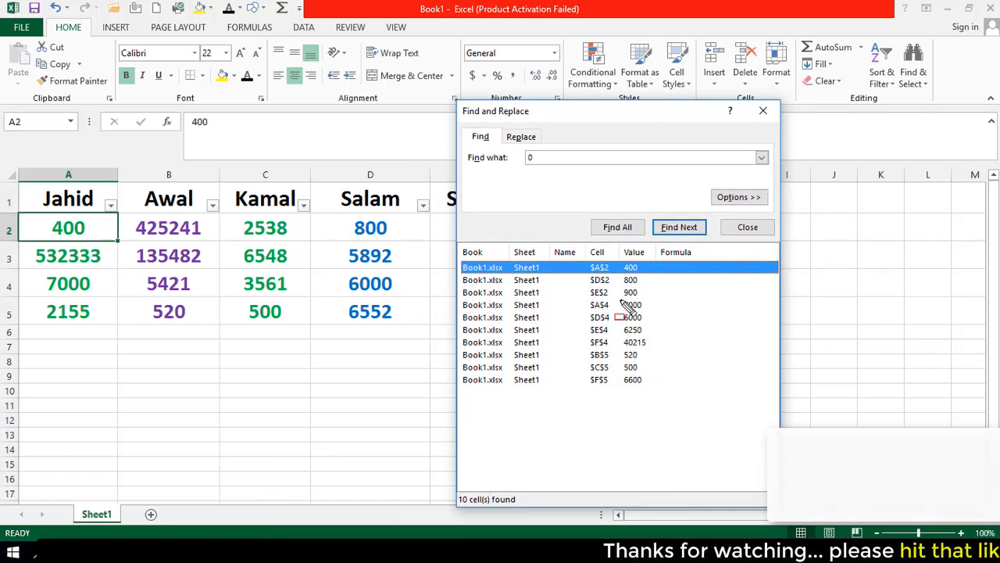
Mark the matching 0 cells on the sheet, then bring up the Replace view pairing 0 with 520
drag(584, 246, 618, 396)
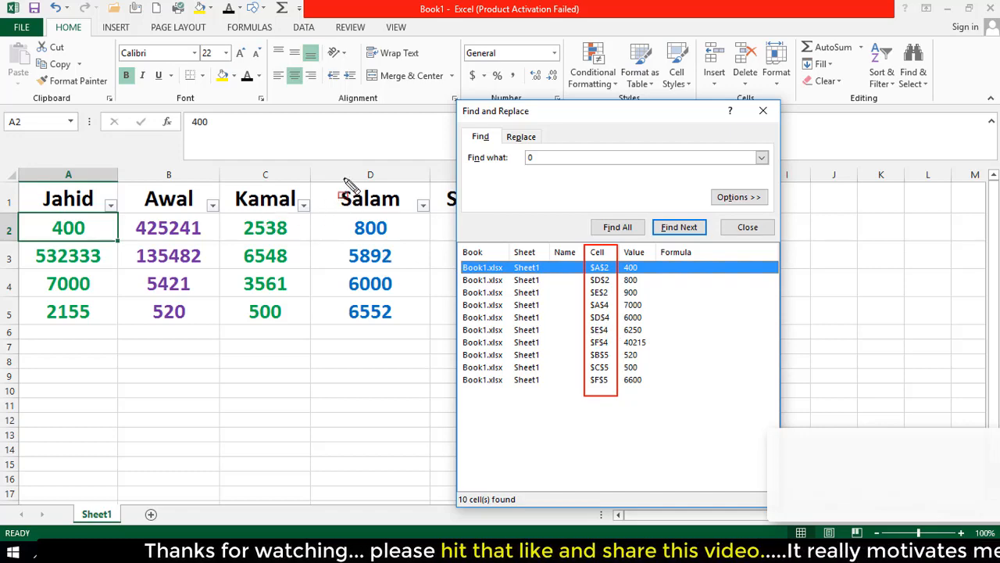
drag(357, 167, 376, 179)
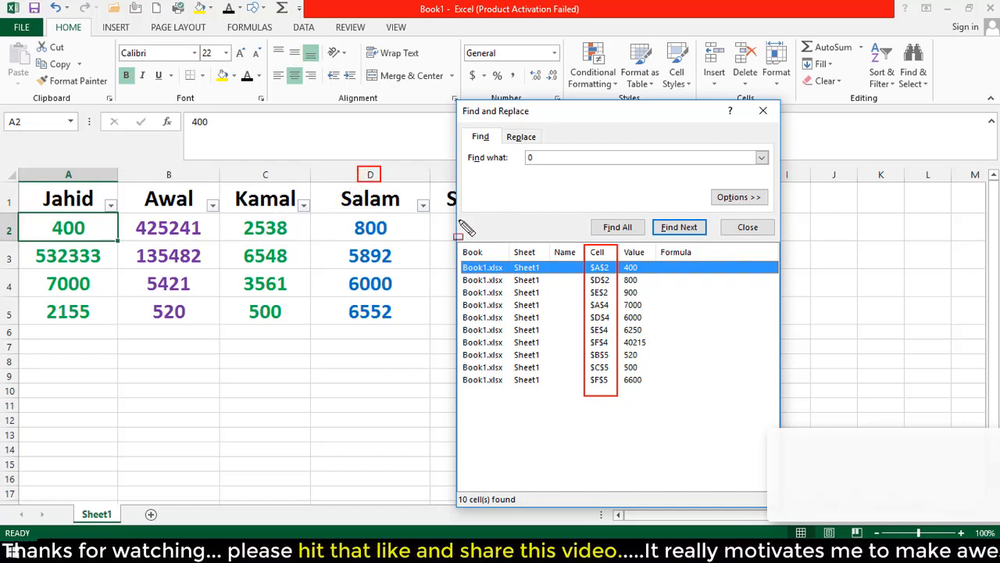
mouse_move(4, 269)
mouse_down()
mouse_move(89, 293)
mouse_move(391, 289)
mouse_move(431, 314)
mouse_move(427, 298)
mouse_up()
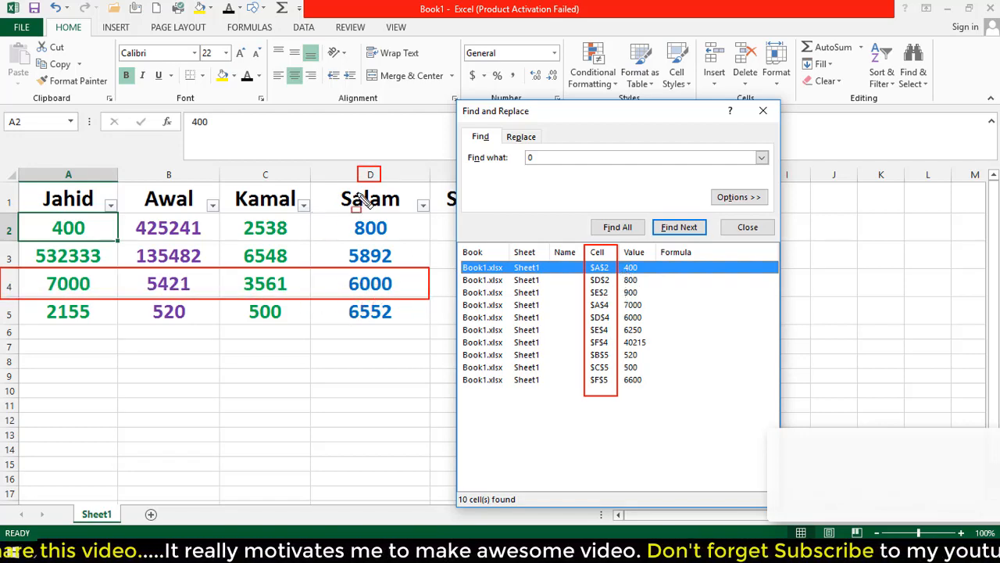
drag(309, 209, 426, 239)
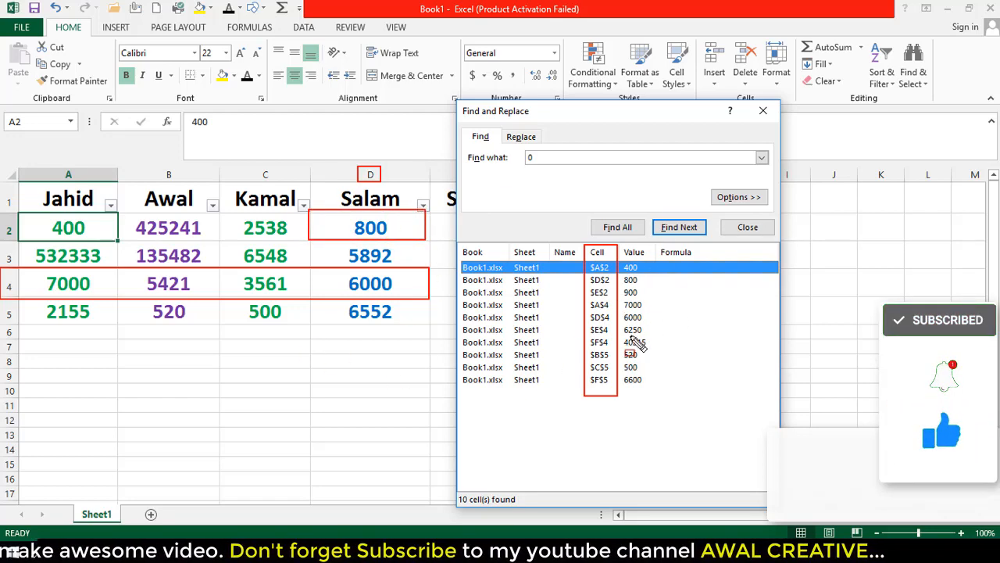
key(Escape)
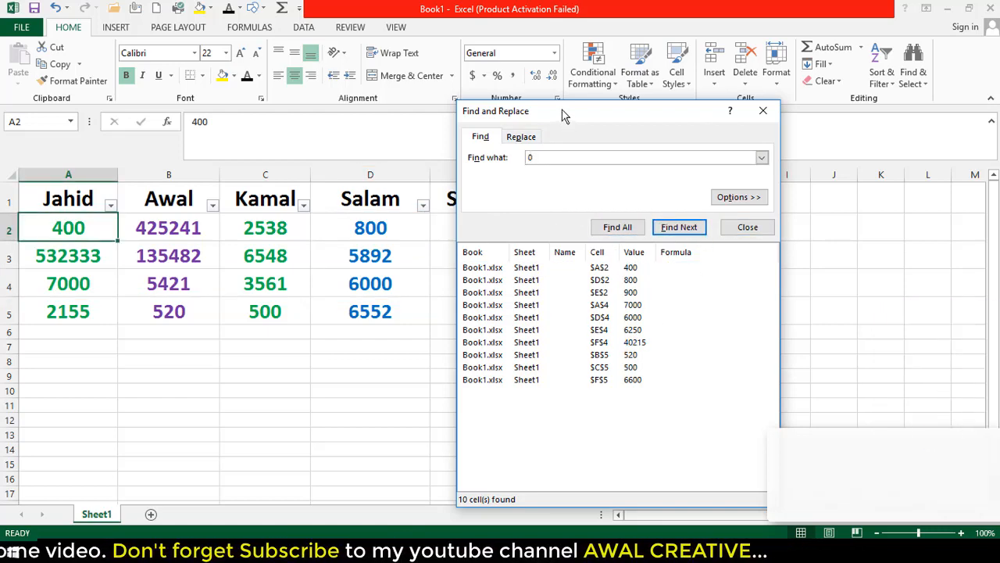
drag(562, 113, 570, 161)
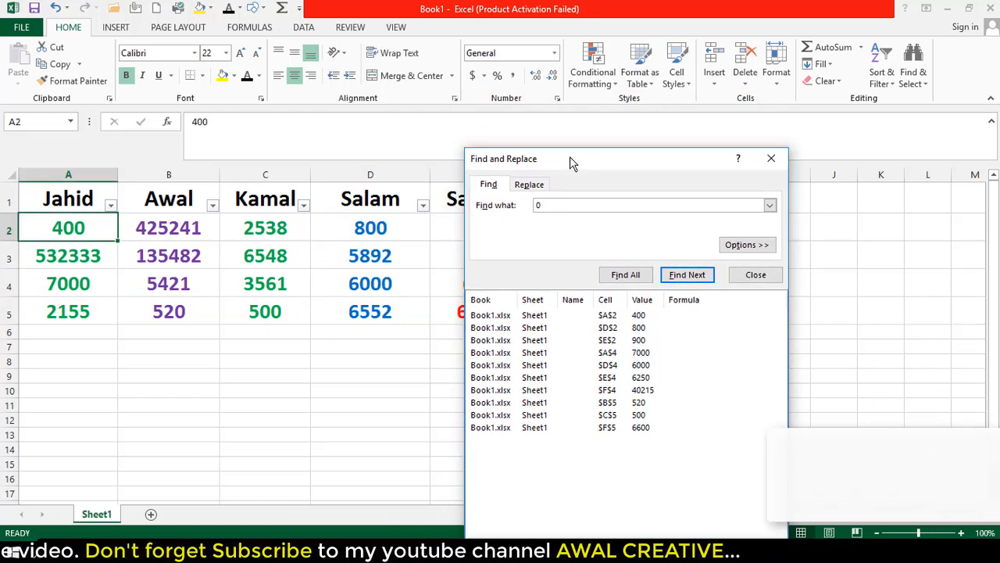
click(529, 186)
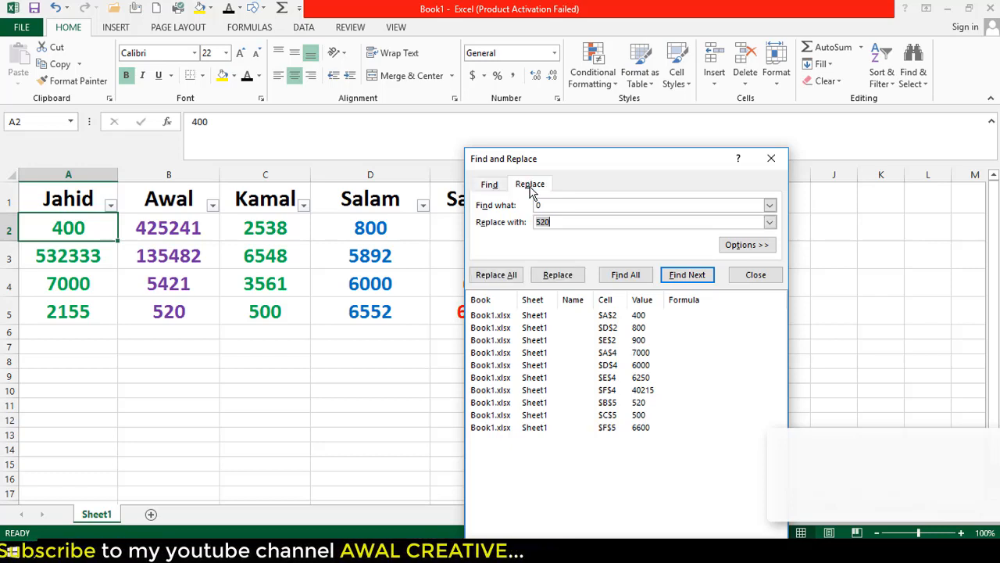
Change the replacement value from 520 to 1, keeping 0 as the search term
click(488, 186)
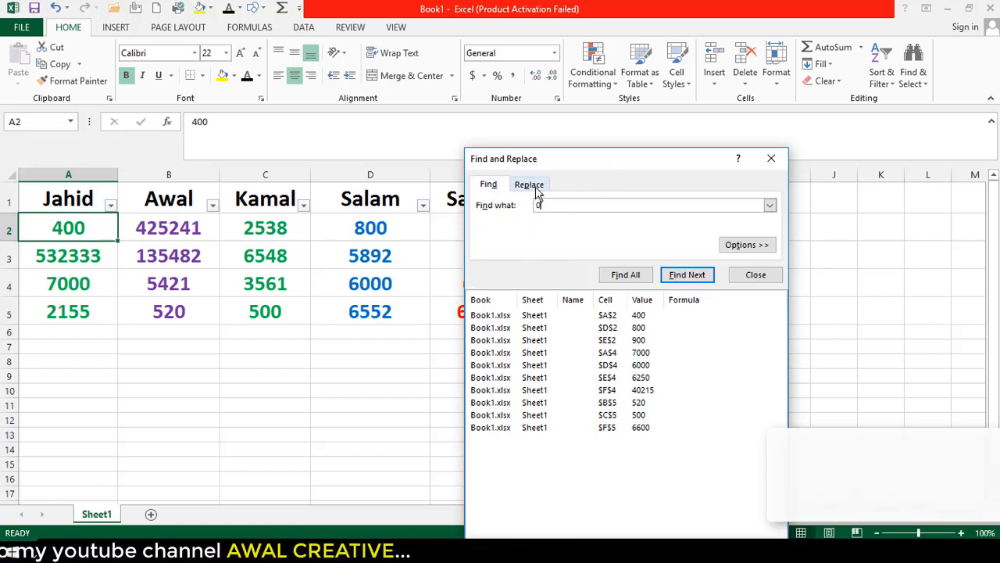
click(531, 186)
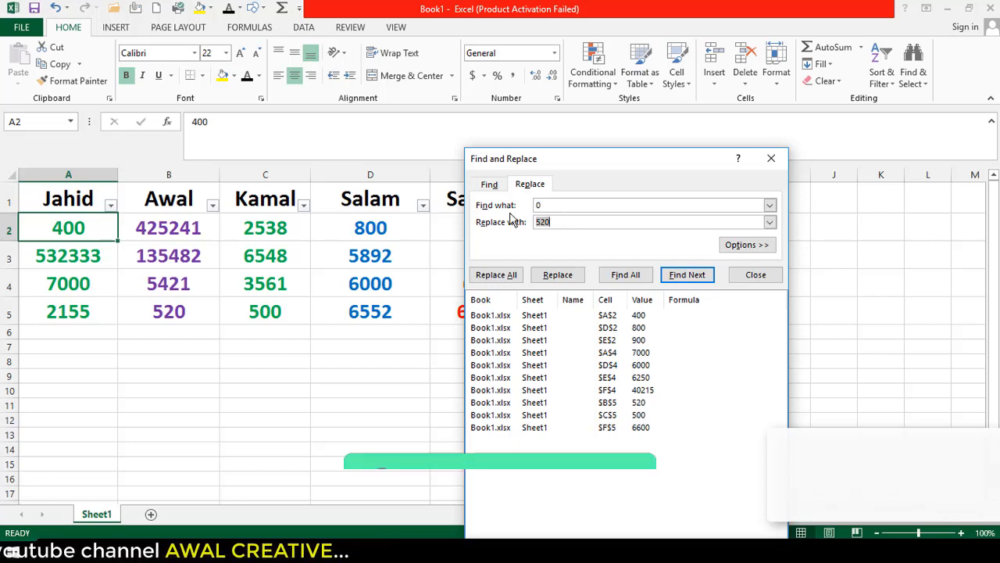
mouse_move(471, 199)
mouse_down()
mouse_move(534, 214)
mouse_move(687, 215)
mouse_up()
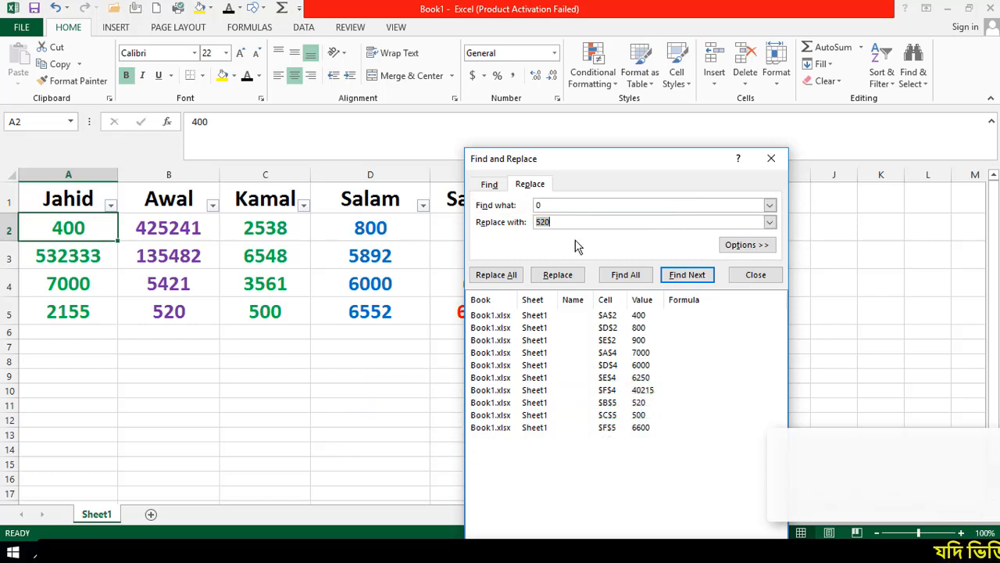
key(BackSpace)
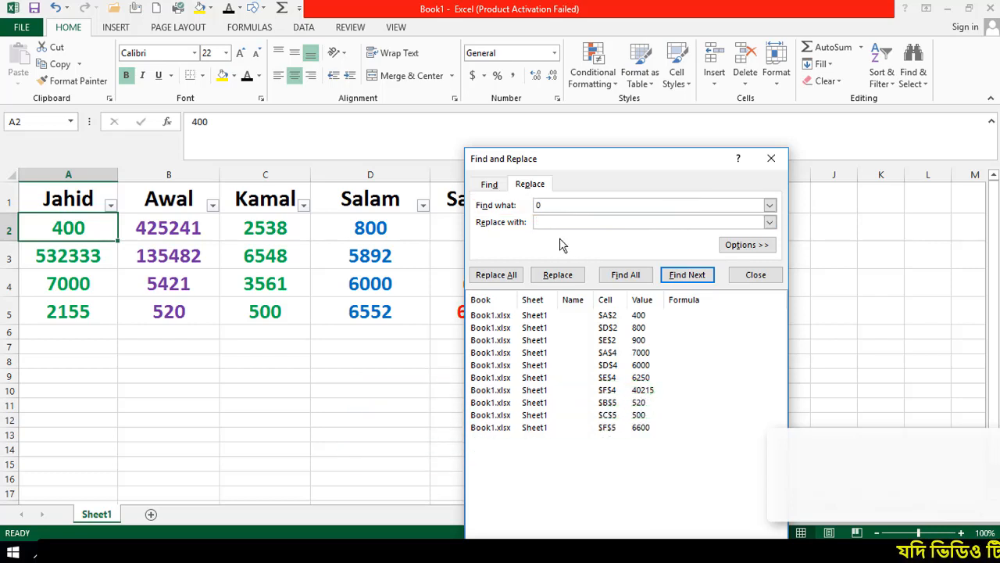
text(1)
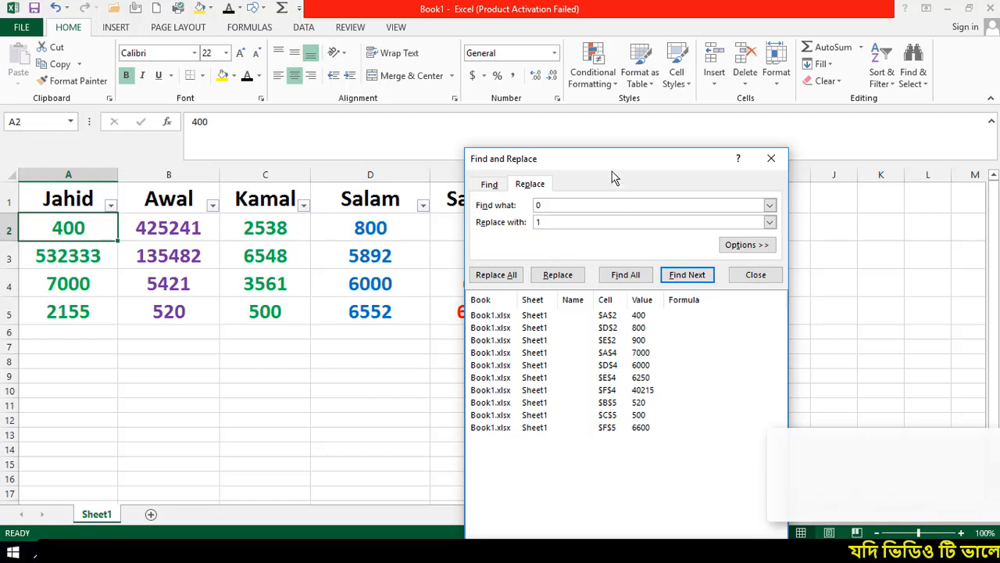
drag(661, 173, 788, 183)
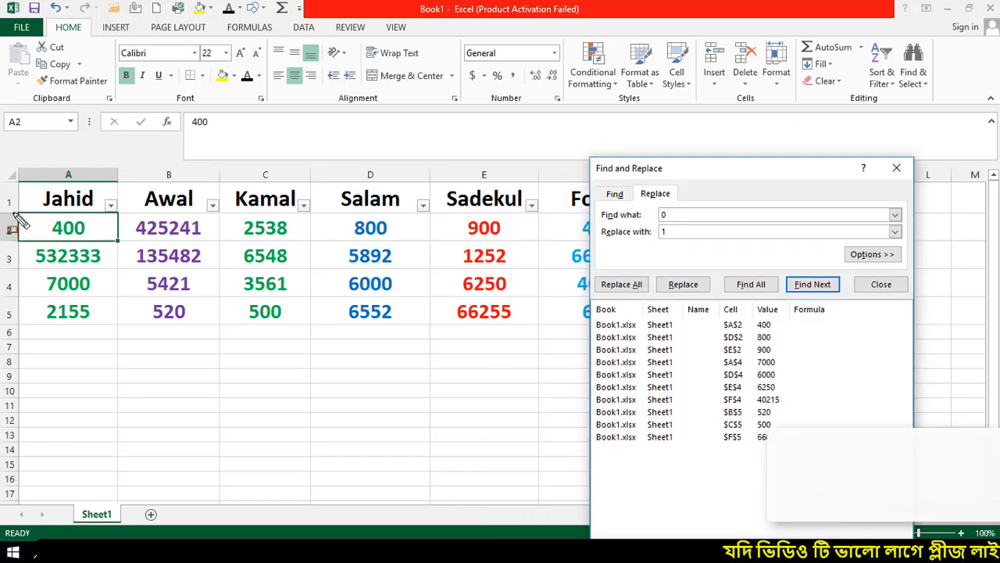
drag(12, 213, 119, 243)
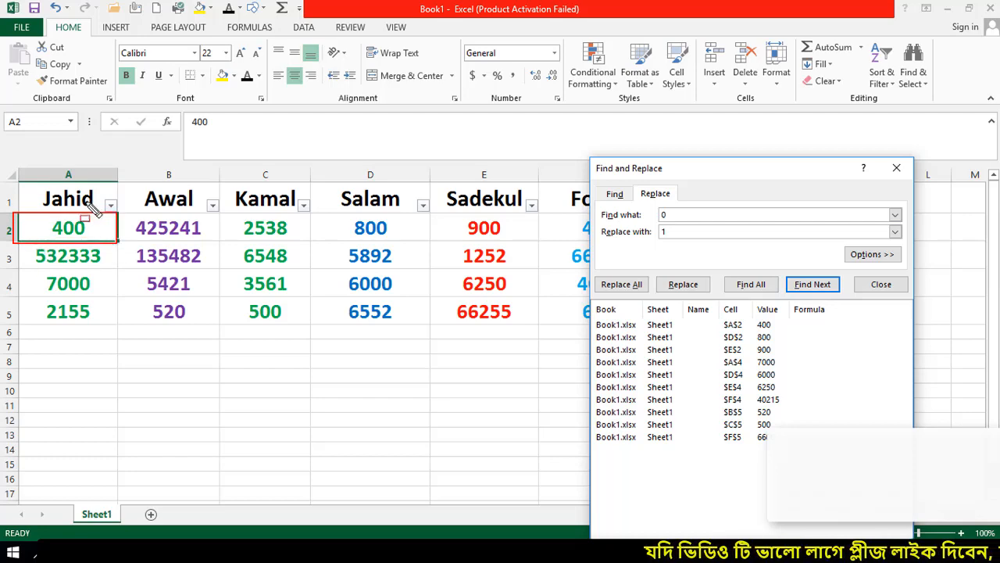
key(Escape)
drag(691, 181, 755, 127)
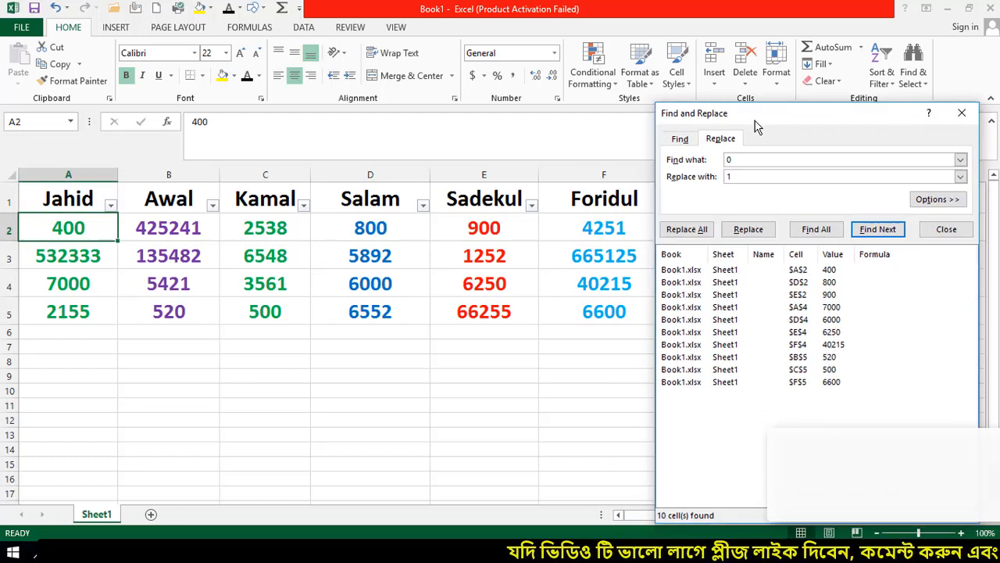
click(688, 230)
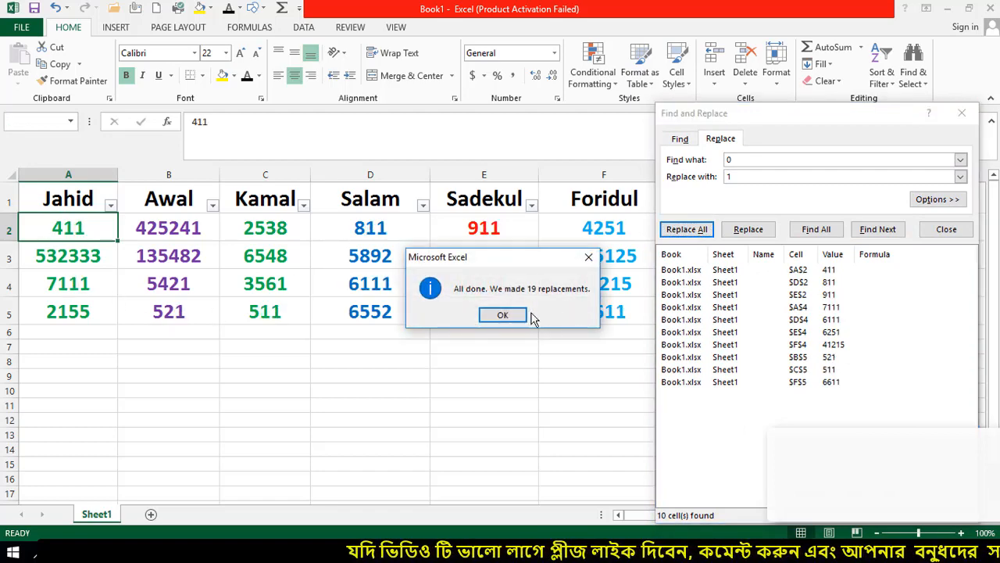
key(ctrl+alt+d)
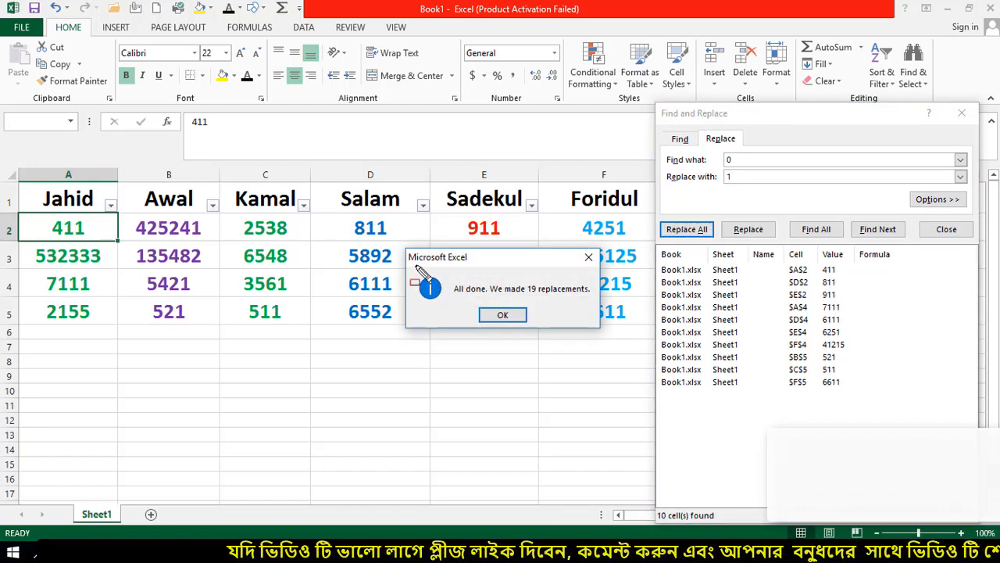
mouse_move(404, 248)
mouse_down()
mouse_move(527, 305)
mouse_move(599, 324)
mouse_up()
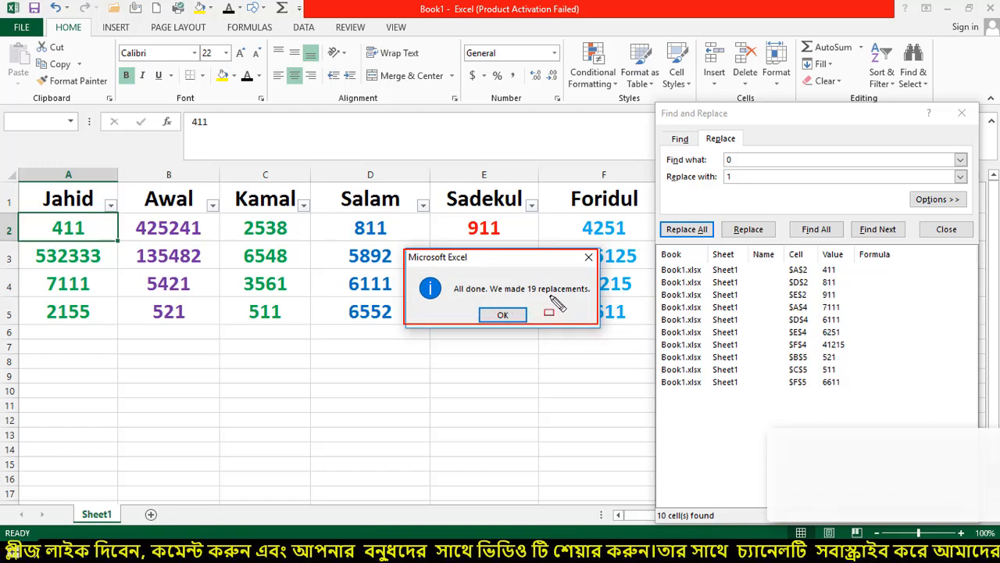
click(511, 315)
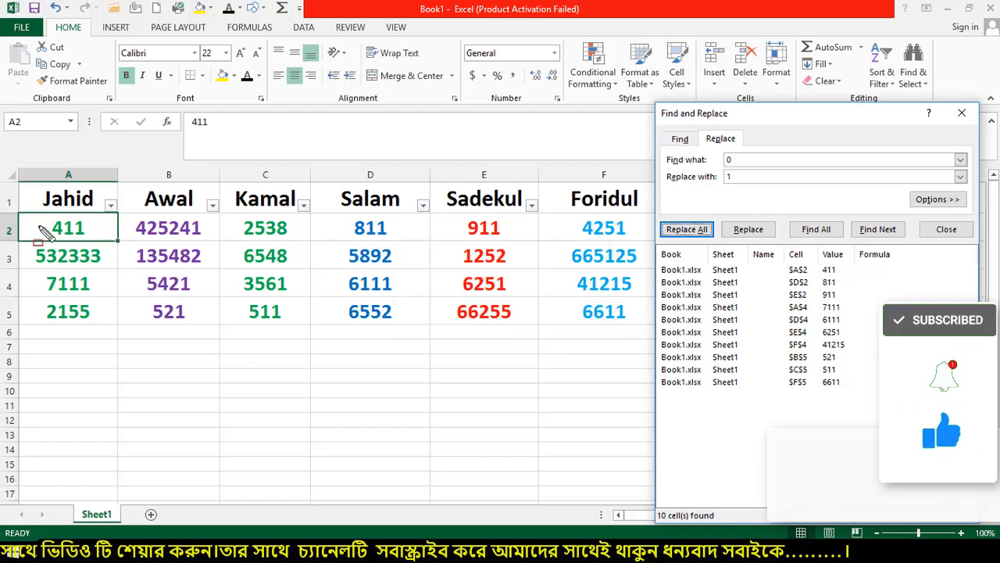
drag(21, 212, 96, 241)
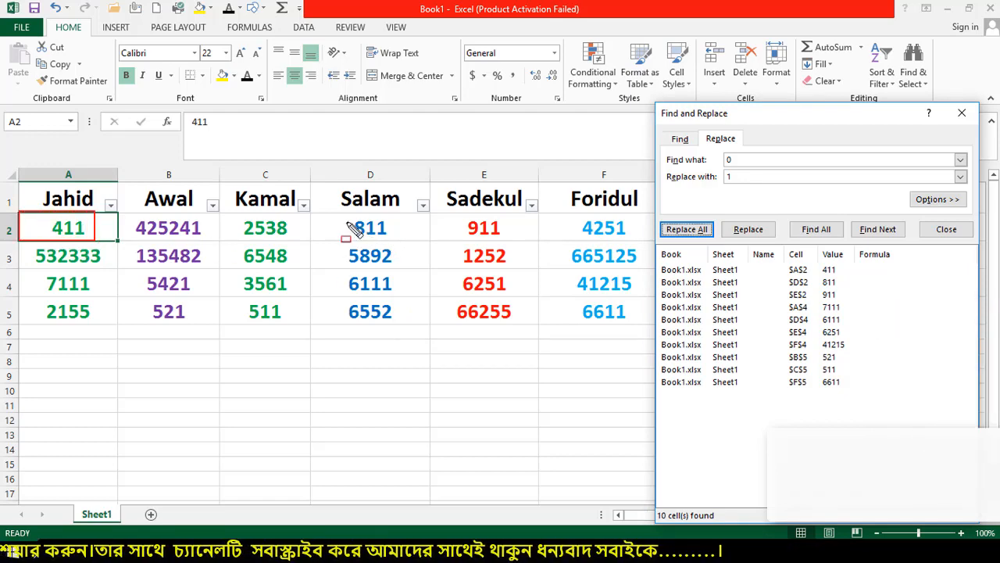
mouse_move(310, 212)
mouse_down()
mouse_move(396, 246)
mouse_move(415, 241)
mouse_up()
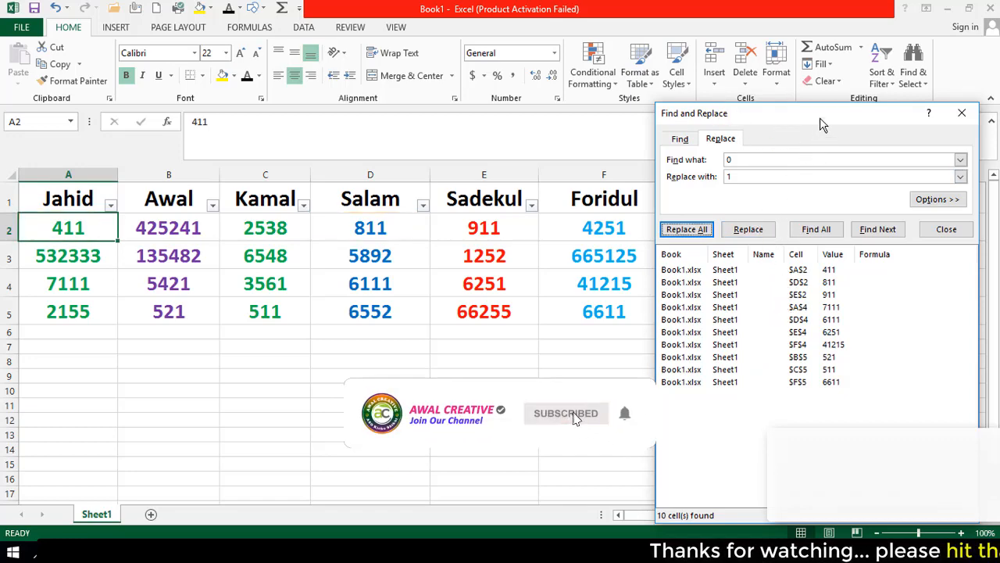
Search for awal instead of 0 and replace the B1 header Awal with Creative
drag(822, 123, 703, 156)
click(621, 194)
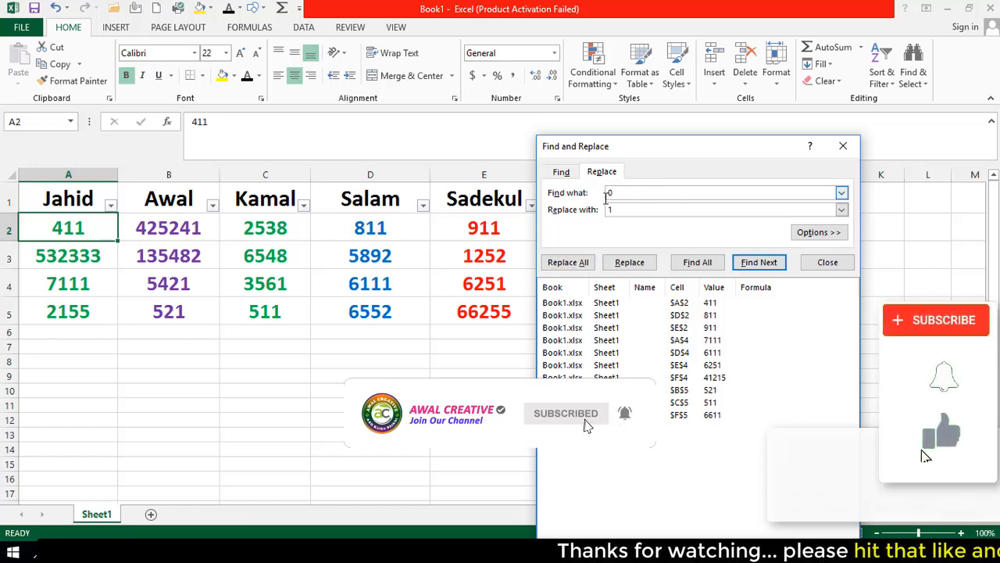
key(BackSpace)
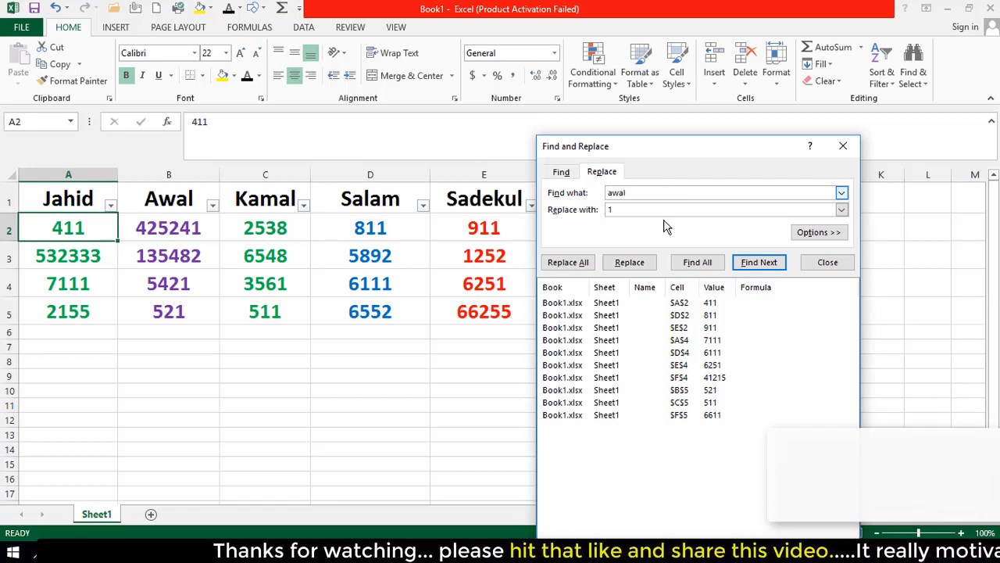
click(707, 264)
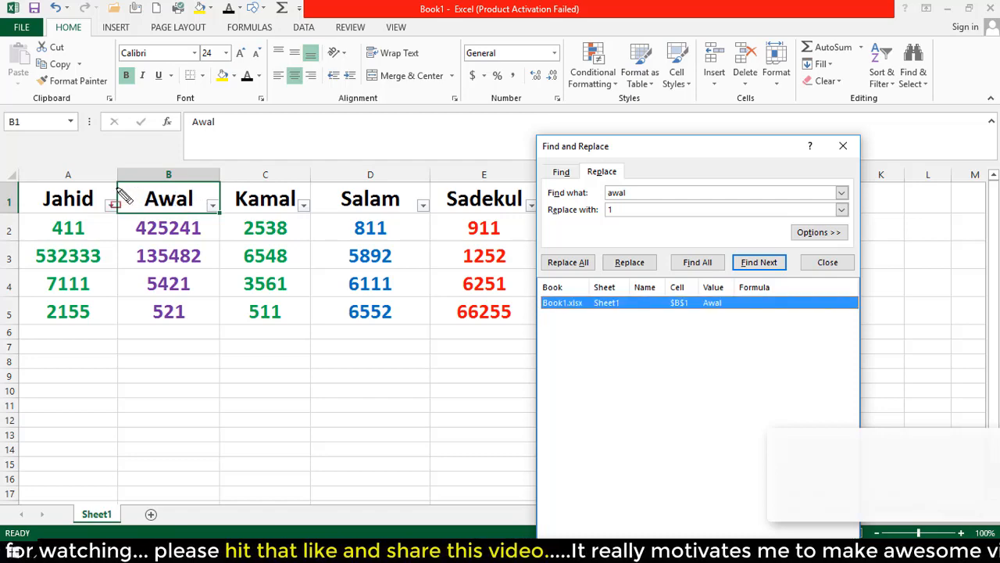
mouse_move(117, 182)
mouse_down()
mouse_move(201, 222)
mouse_move(222, 223)
mouse_move(220, 214)
mouse_up()
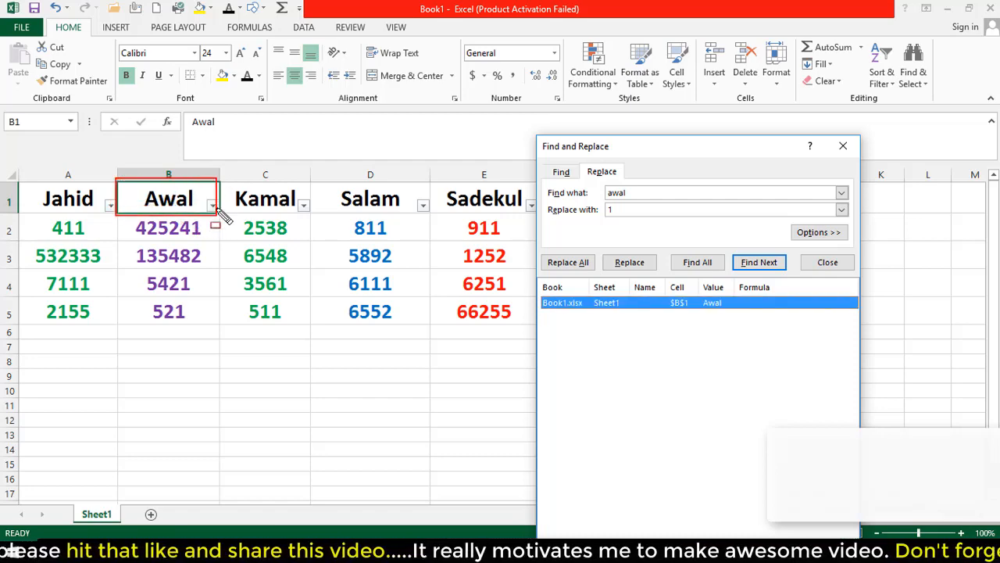
key(Escape)
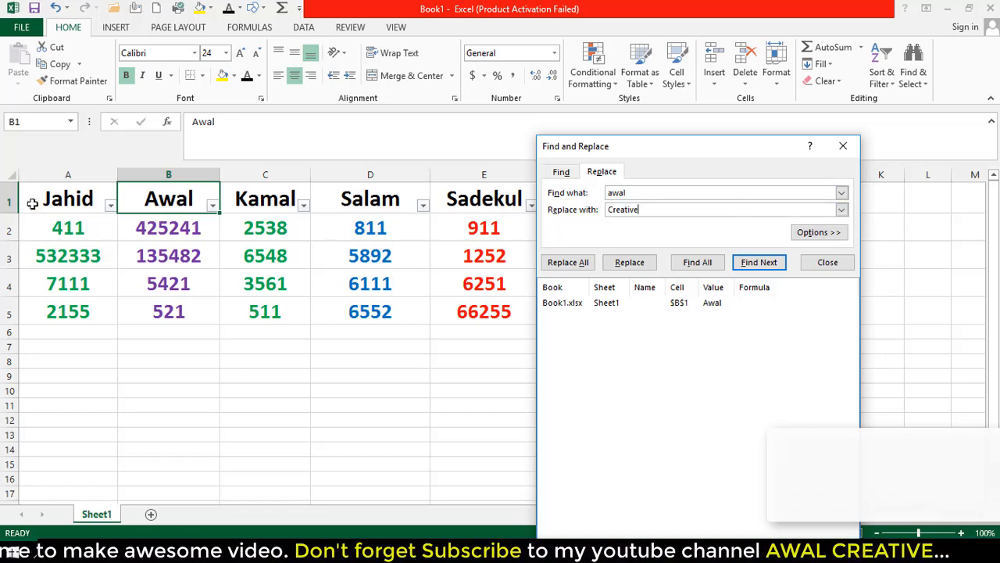
click(618, 270)
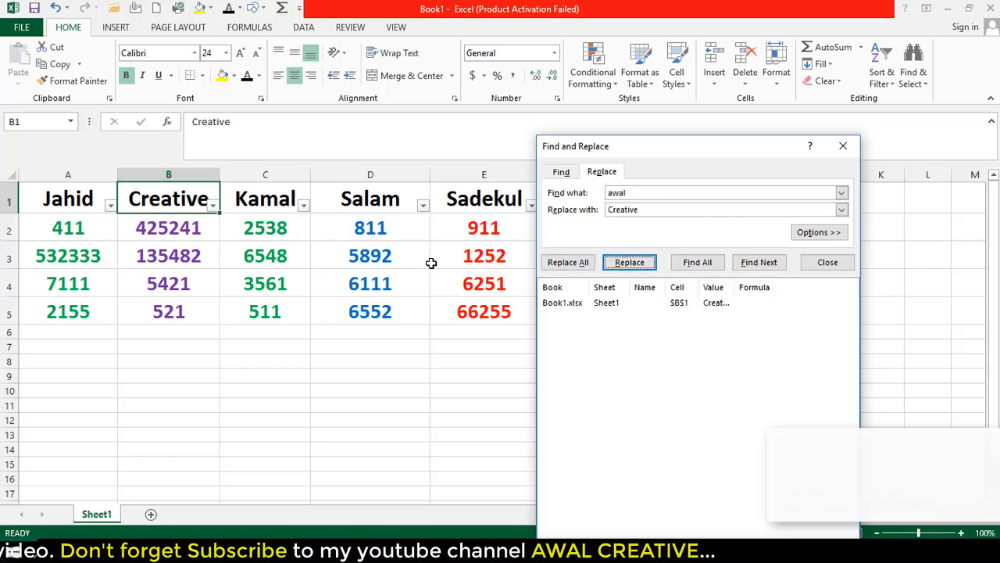
drag(115, 181, 224, 214)
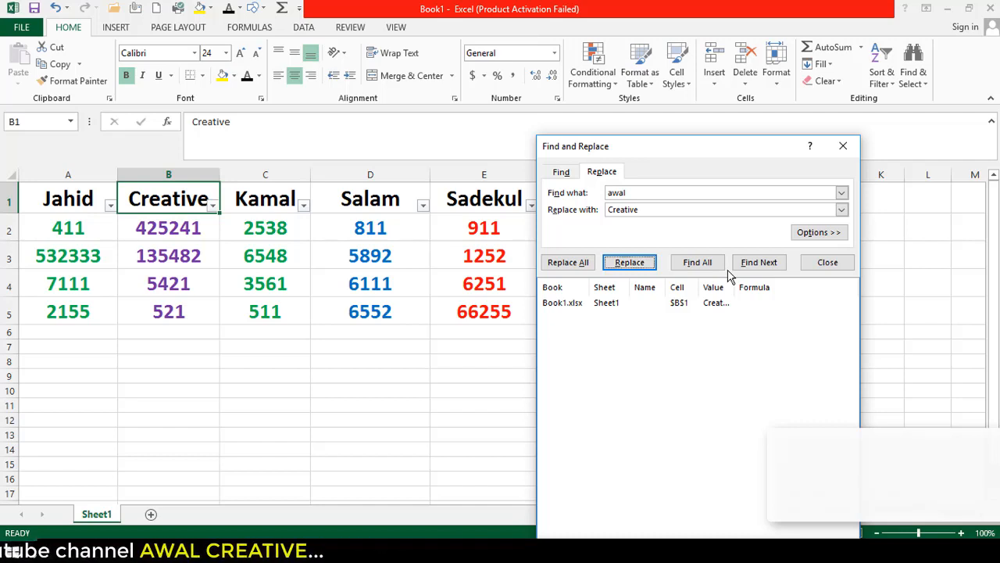
Expand the extra search options, close Find and Replace, and open the Find & Select menu
click(822, 233)
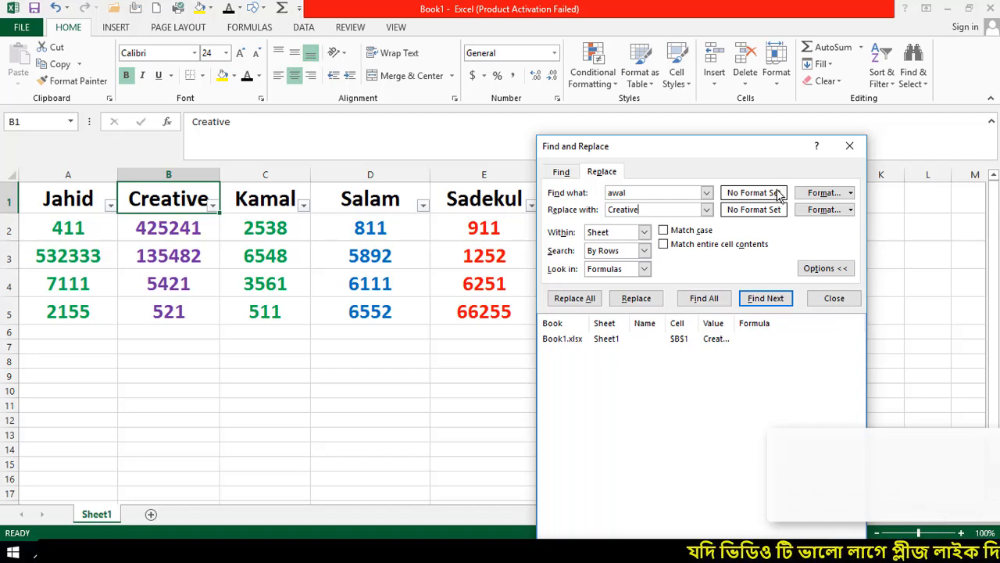
click(851, 148)
click(913, 63)
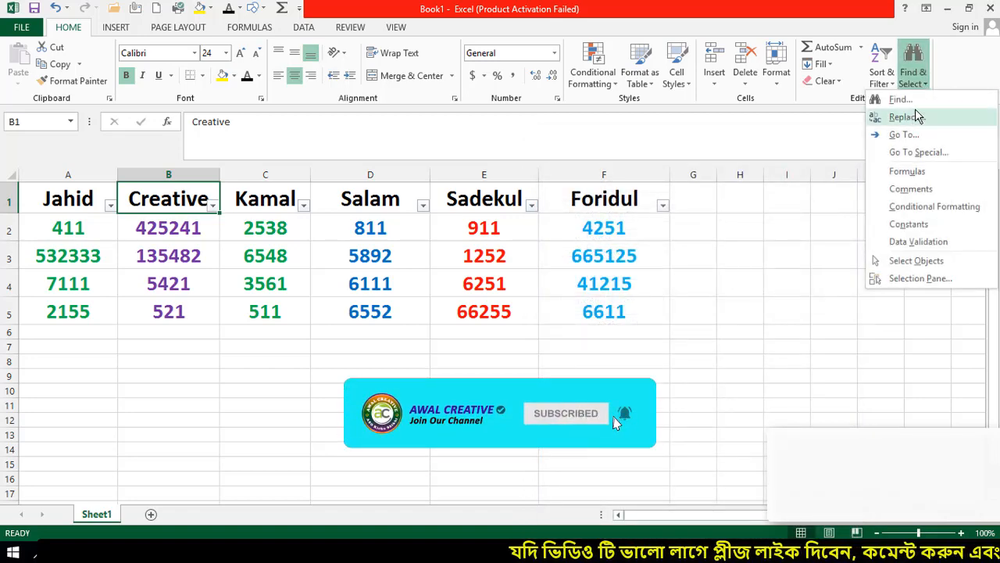
click(918, 116)
drag(741, 310, 714, 193)
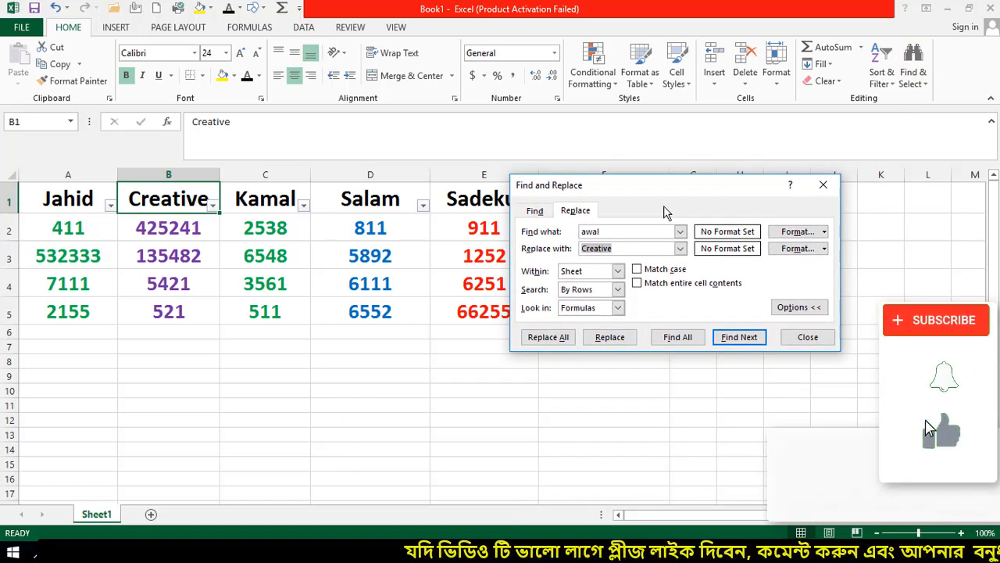
click(534, 211)
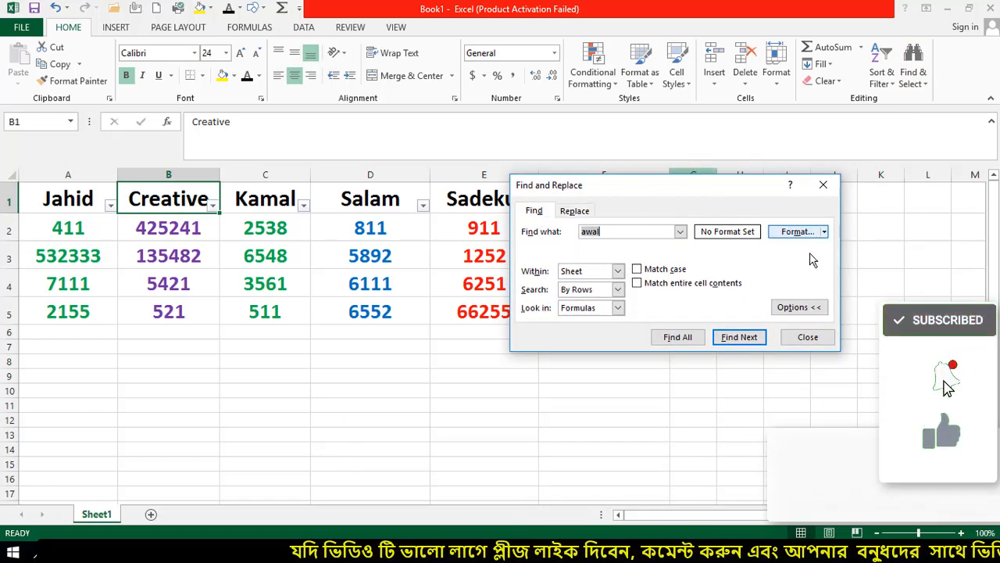
click(800, 307)
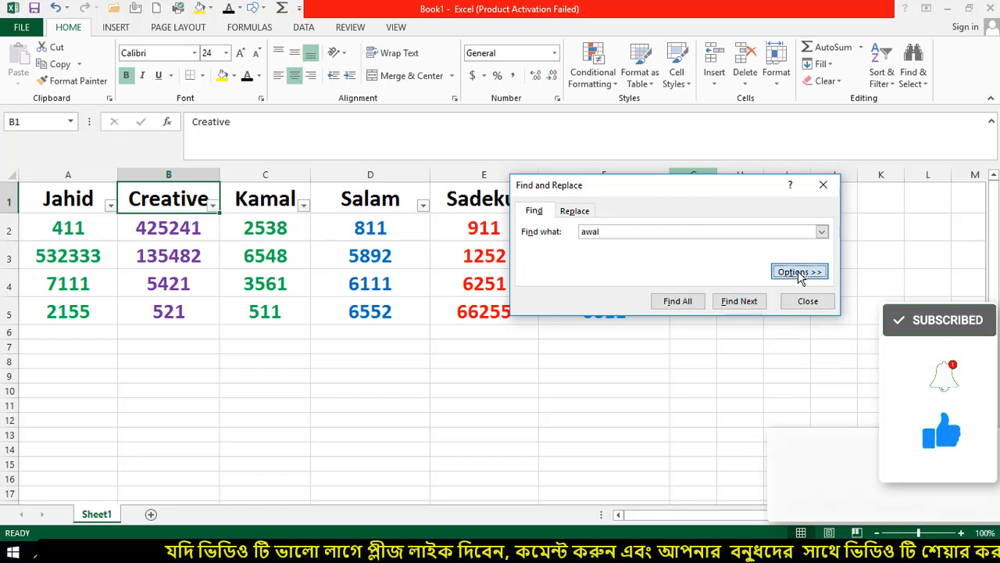
click(801, 272)
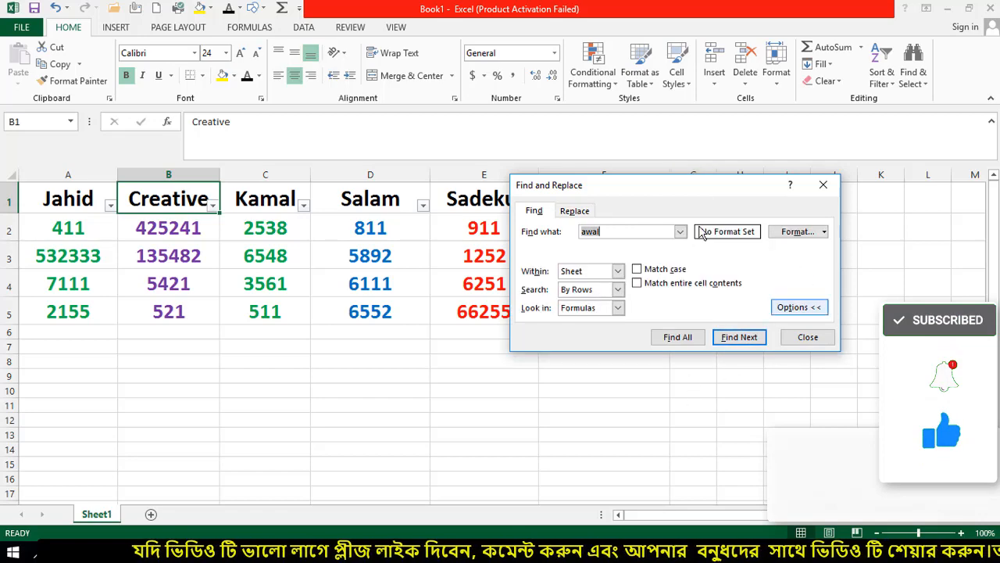
click(798, 313)
drag(698, 195, 726, 248)
click(916, 78)
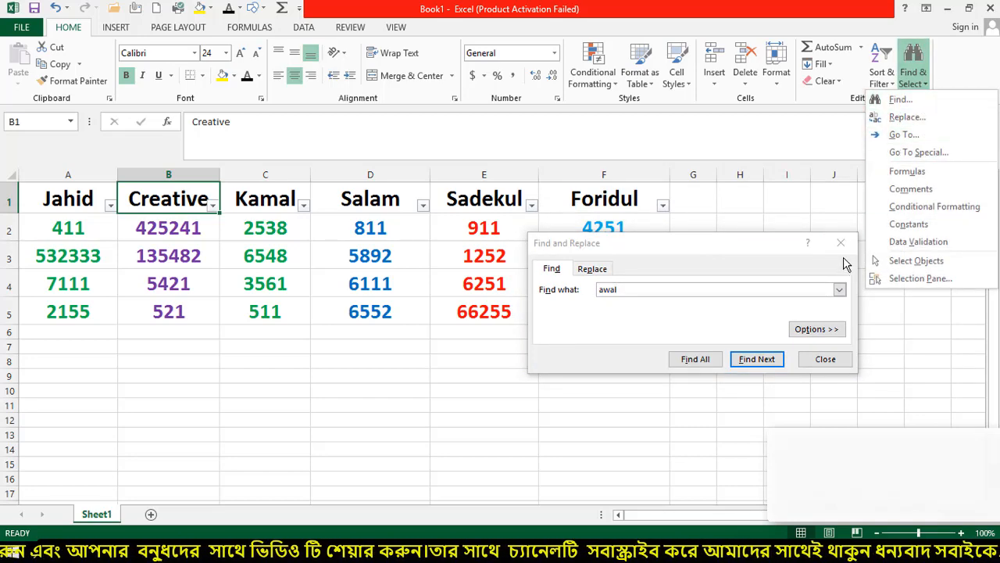
click(840, 243)
click(882, 75)
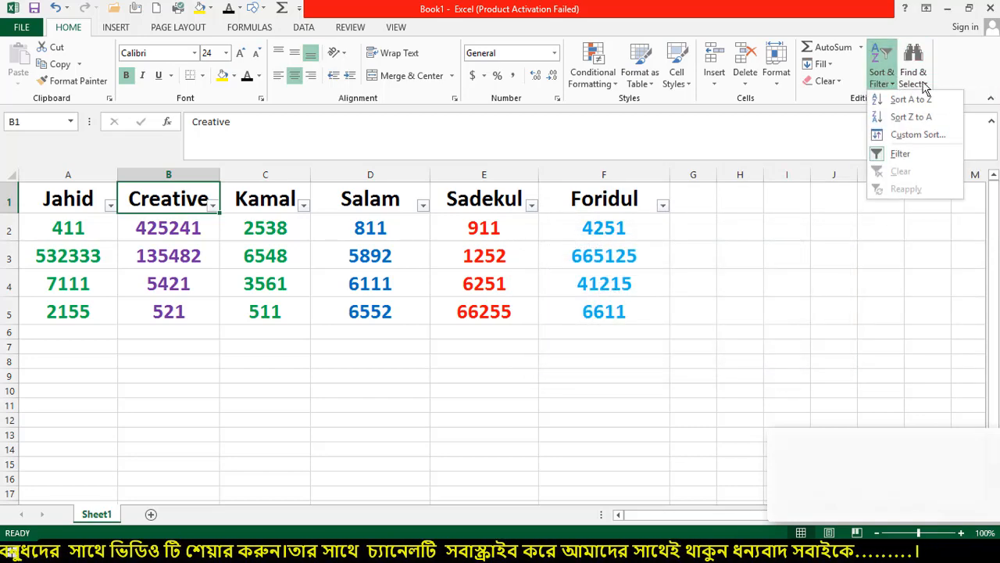
click(913, 74)
click(907, 135)
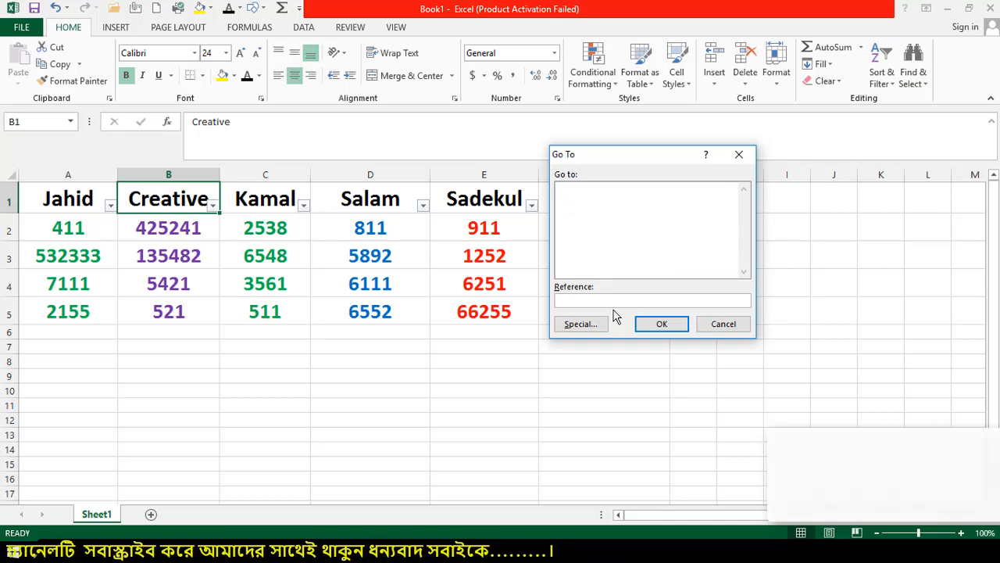
click(666, 325)
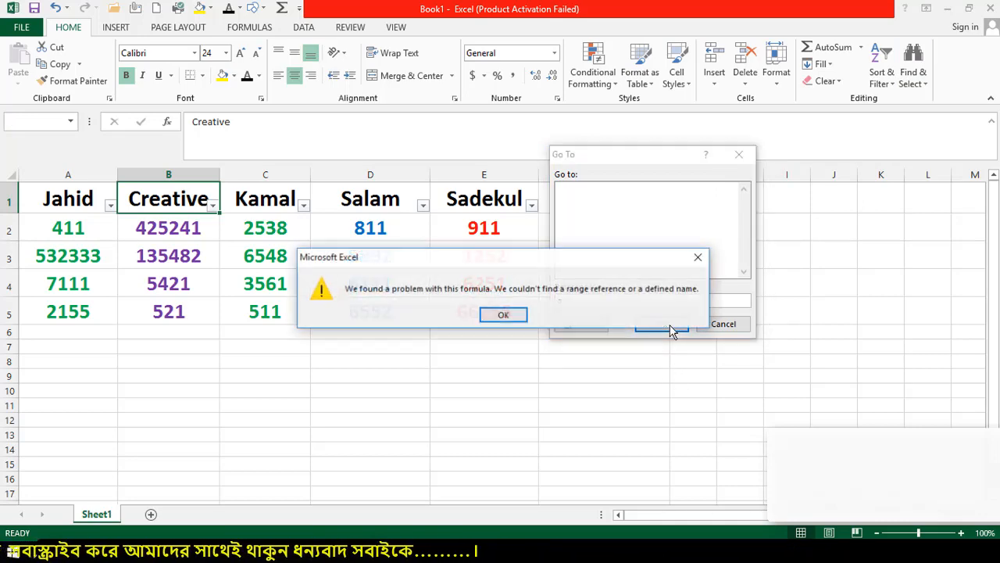
click(515, 315)
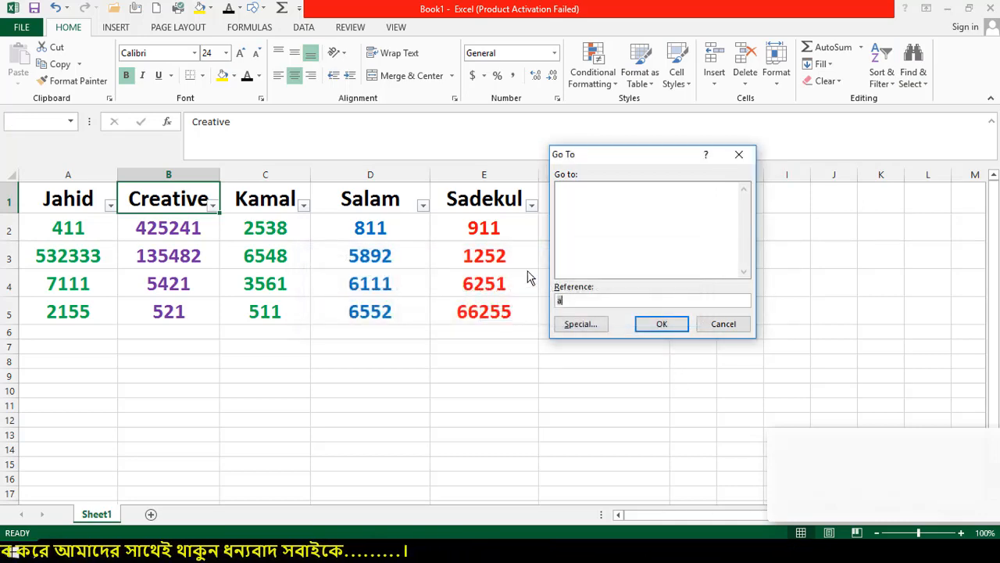
click(741, 154)
click(924, 80)
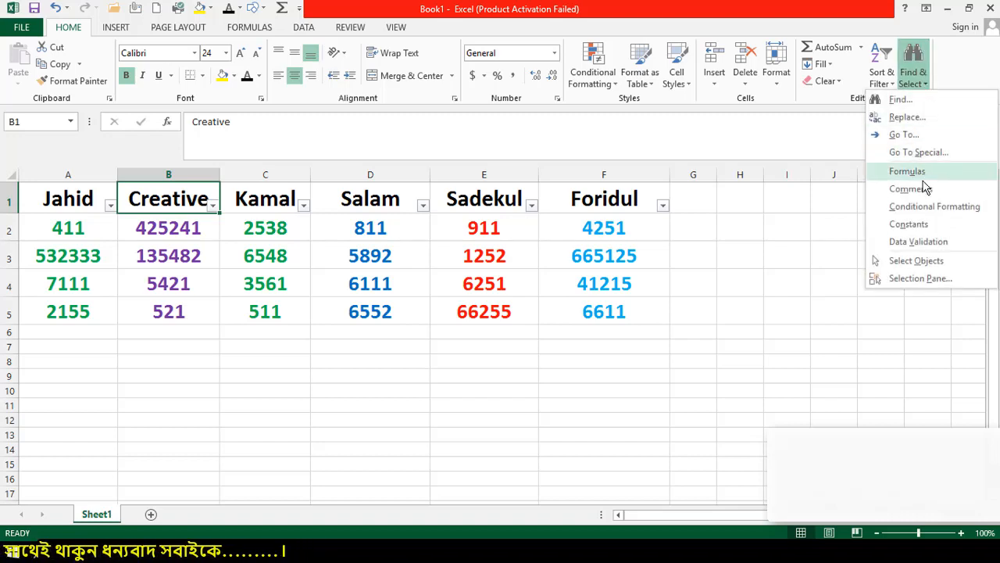
click(930, 262)
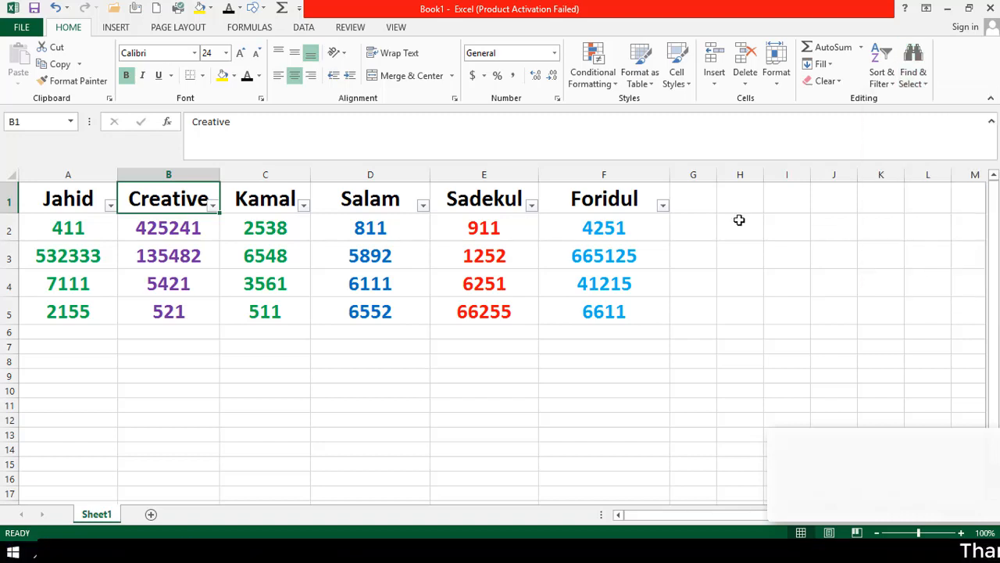
mouse_move(27, 199)
mouse_down()
mouse_move(49, 264)
mouse_move(536, 331)
mouse_move(607, 330)
mouse_up()
click(912, 63)
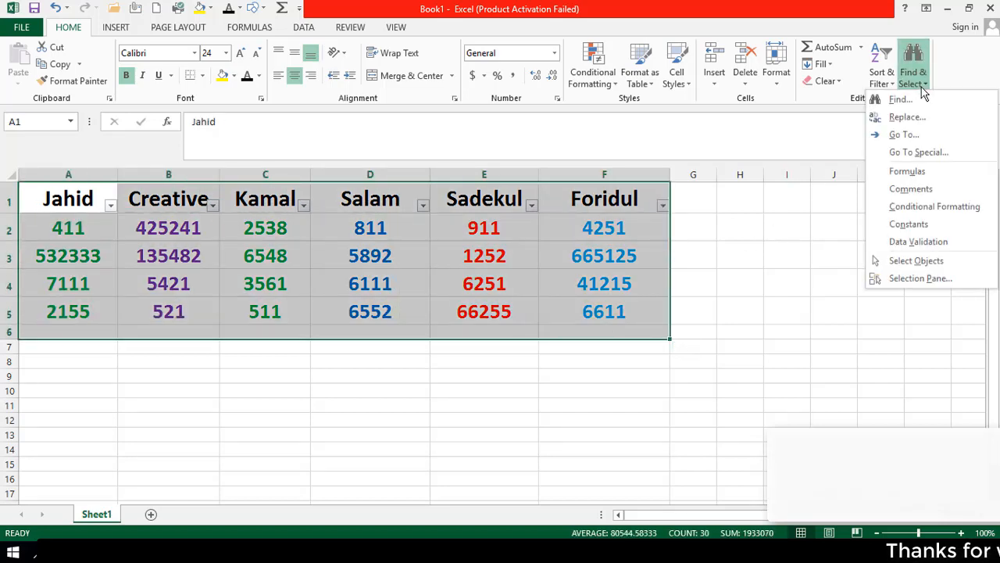
click(599, 283)
click(599, 283)
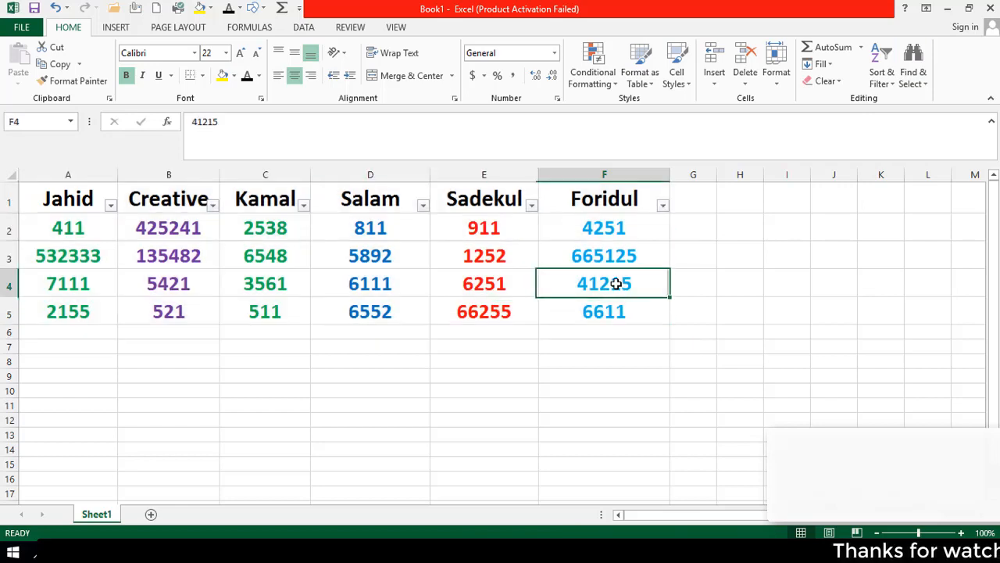